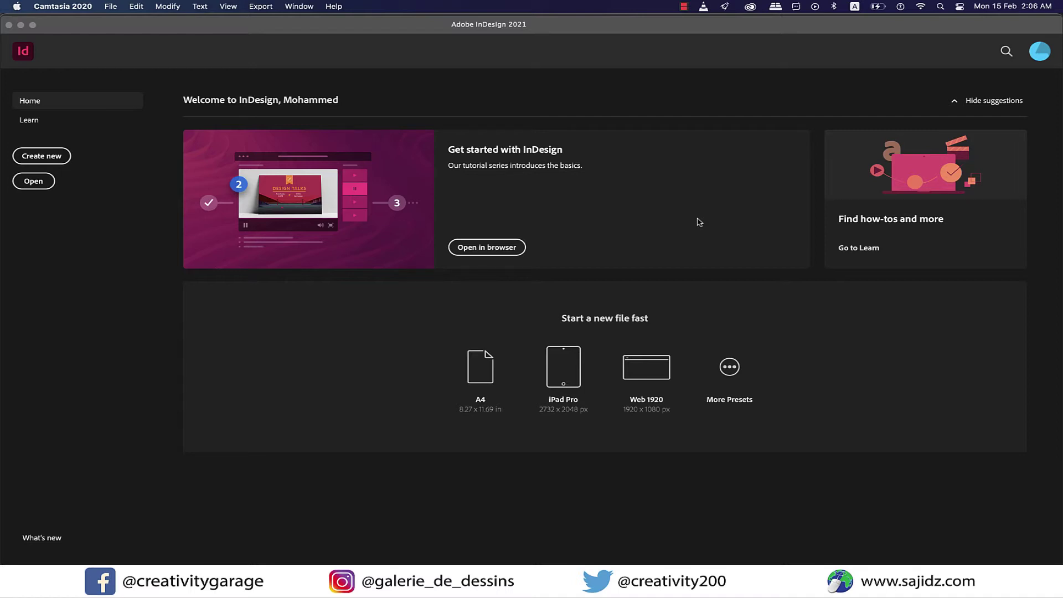
# Create a new Letter-size print document with units set to picas.
pyautogui.click(57, 158)
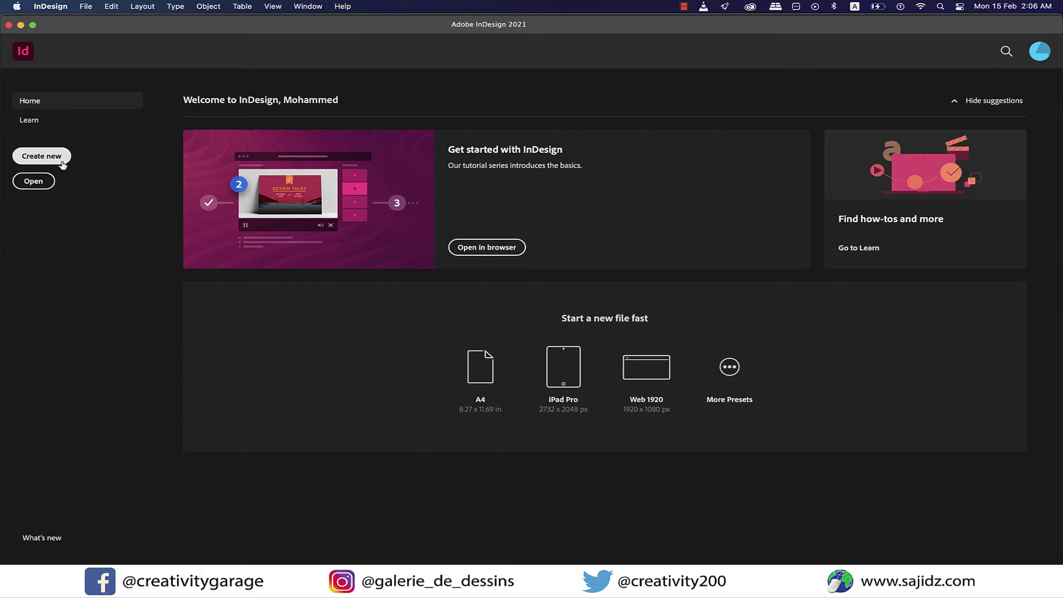
pyautogui.click(60, 159)
pyautogui.click(793, 202)
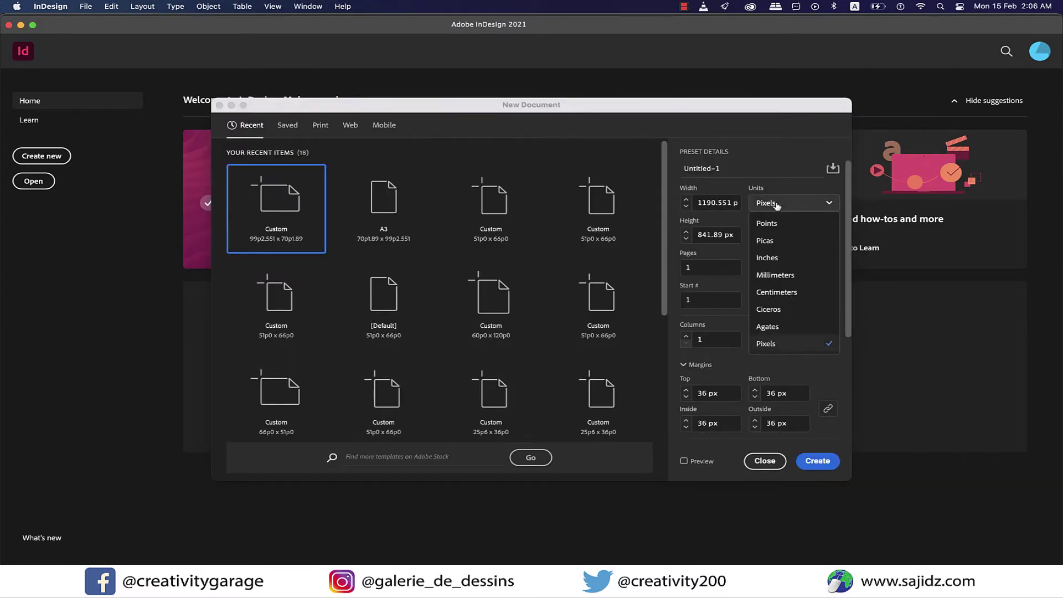
pyautogui.click(775, 254)
pyautogui.click(320, 124)
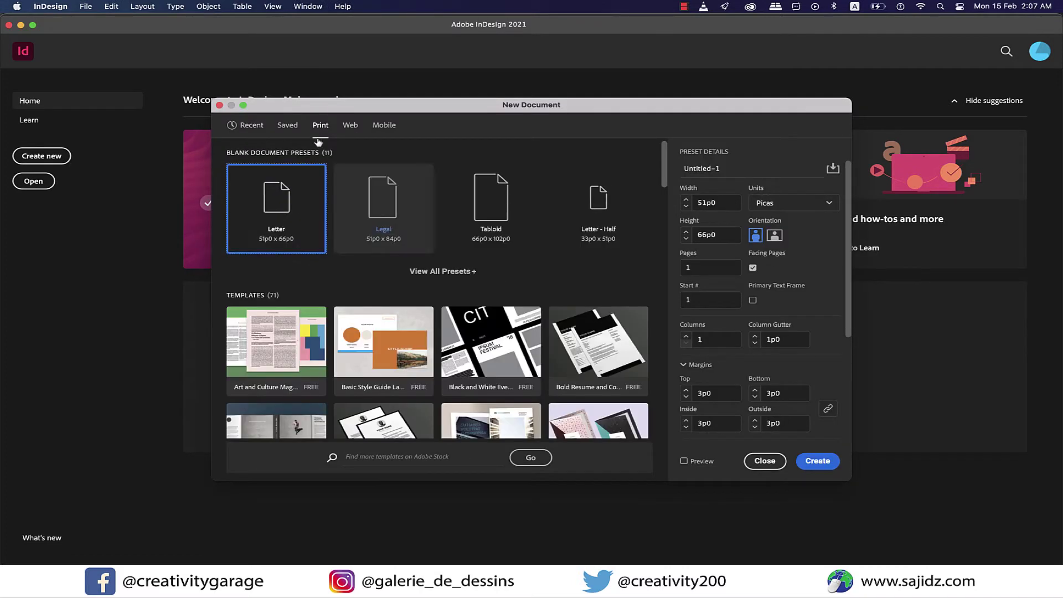
pyautogui.click(818, 461)
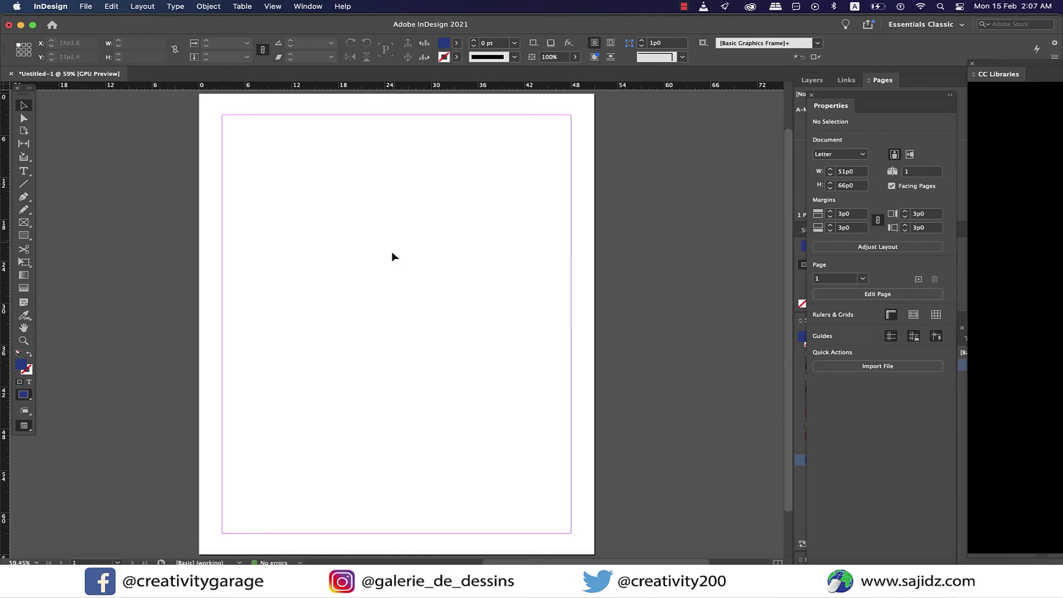
# Draw an empty text frame from the top-left margin corner down to the page's centre line.
pyautogui.click(23, 171)
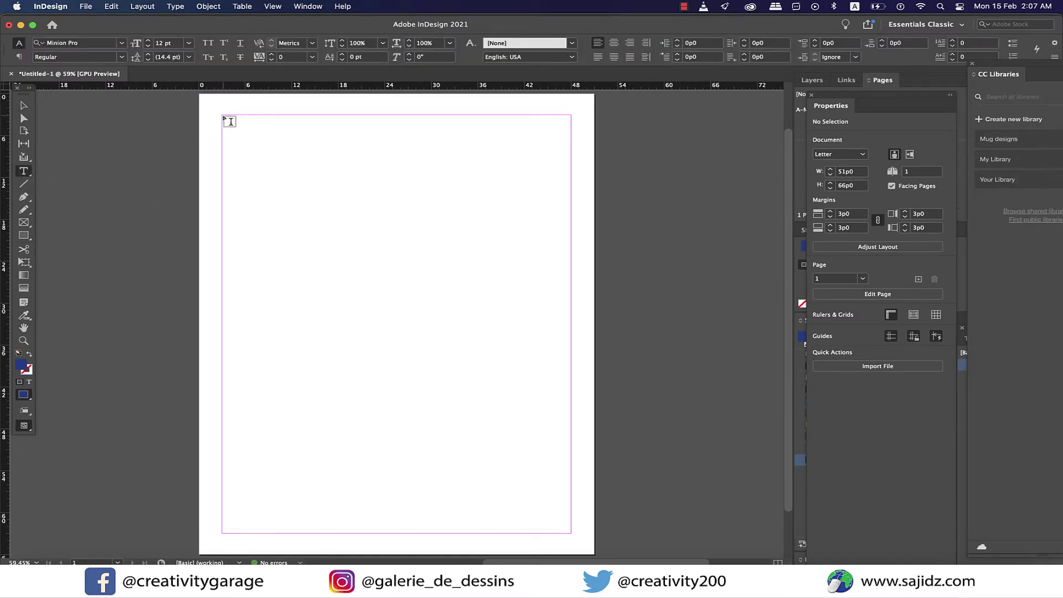
pyautogui.moveTo(226, 118); pyautogui.dragTo(407, 536)
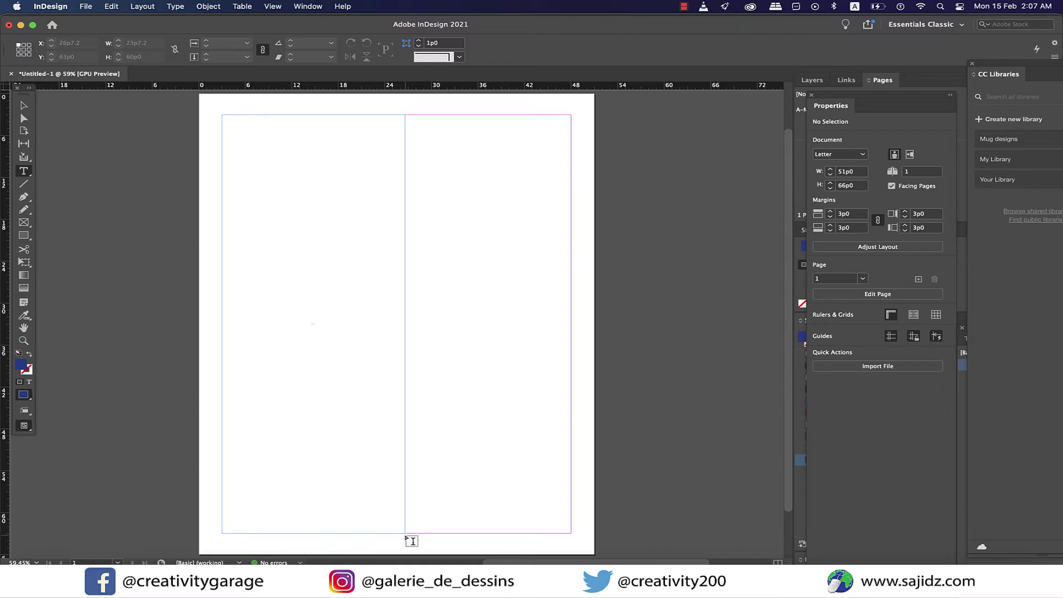
pyautogui.scroll(2, 313, 229)
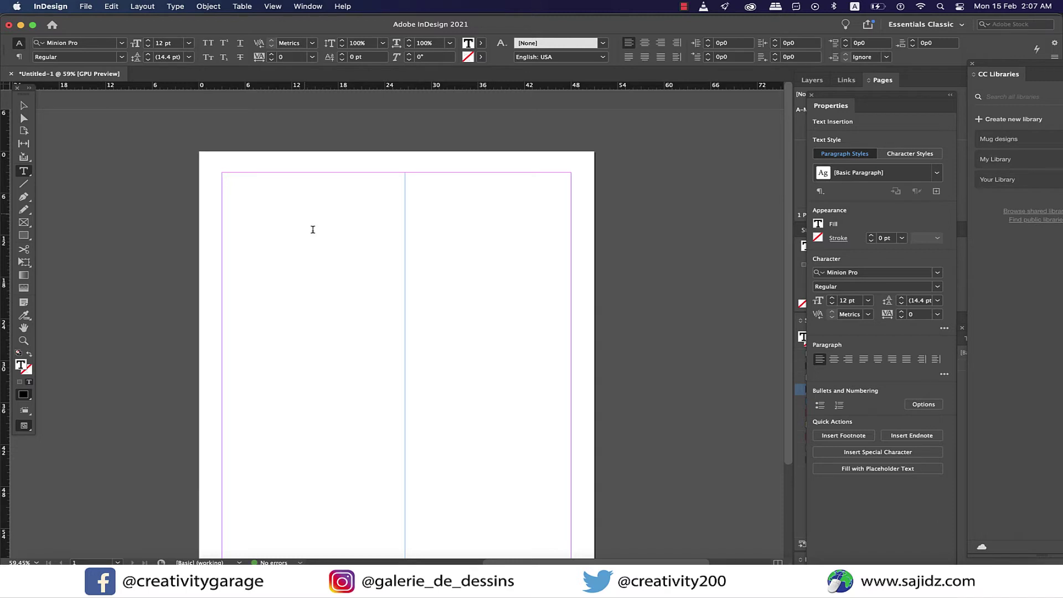
# At actual size, type the Bag, Scarf and Shirt entries with their codes, colours and prices.
pyautogui.press('super+1')
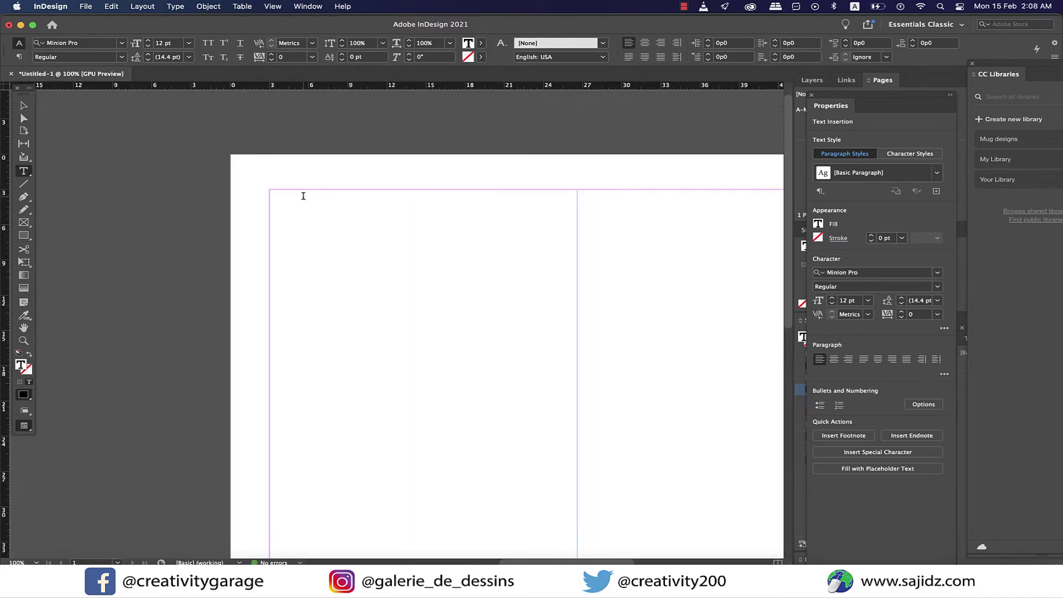
pyautogui.write('Bag ')
pyautogui.write('BG ')
pyautogui.write('Black ')
pyautogui.write('$50')
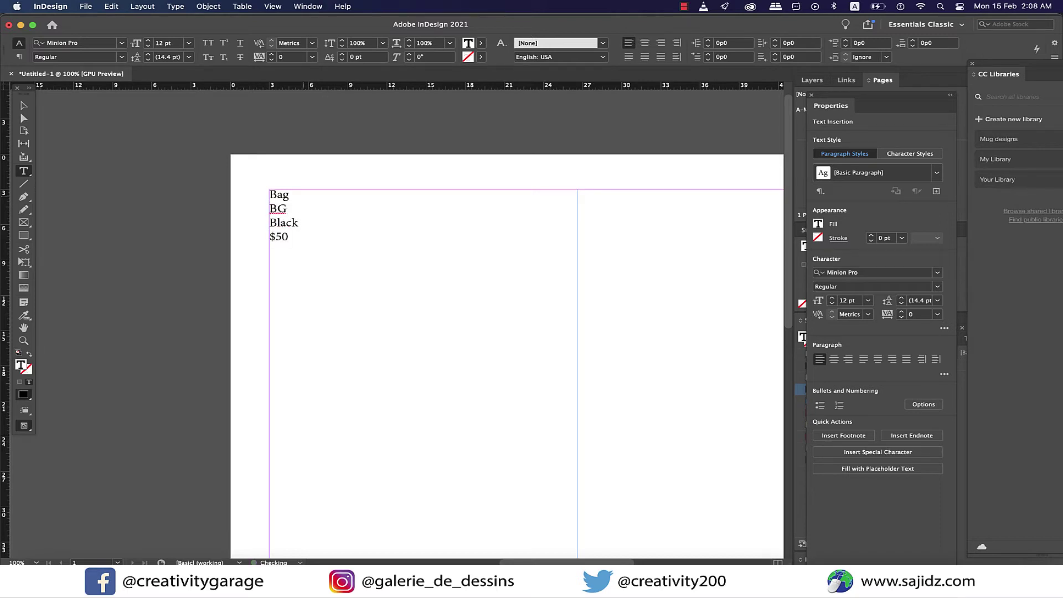
pyautogui.press('Return')
pyautogui.press('Return')
pyautogui.write('Scarf ')
pyautogui.write('SF')
pyautogui.press('Return')
pyautogui.write('White')
pyautogui.press('Return')
pyautogui.write('$20  ')
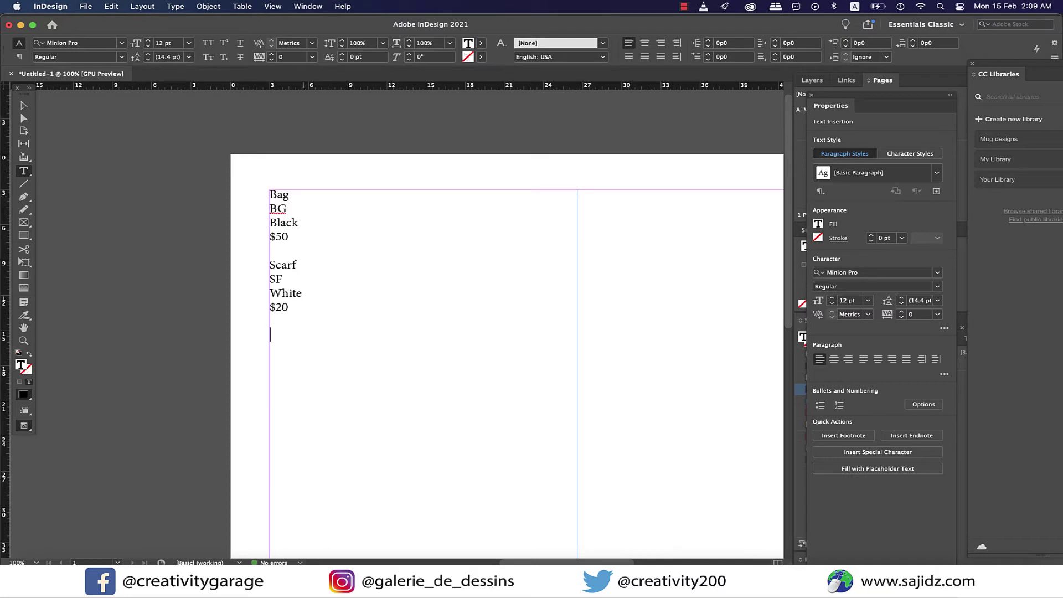
pyautogui.write('Shirts')
pyautogui.press('Return')
pyautogui.write('ST')
pyautogui.press('Return')
pyautogui.write('R')
pyautogui.write('lue')
pyautogui.press('Return')
pyautogui.write('$80')
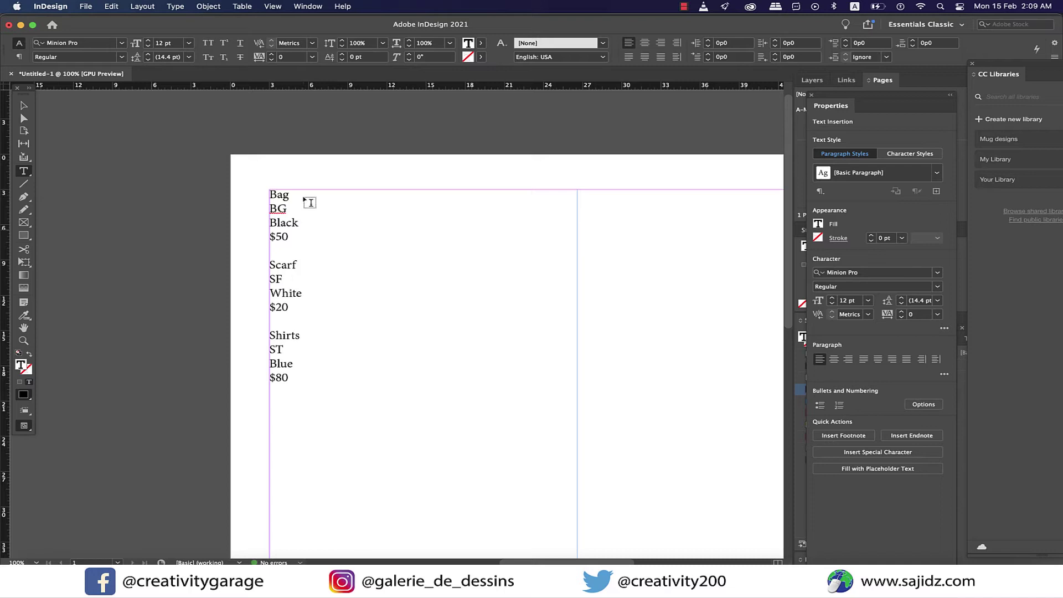
# Correct 'Shirts' to 'Shirt' and add the Shoes entry with code SS, Black and $100.
pyautogui.press('BackSpace')
pyautogui.click(300, 391)
pyautogui.press('Return')
pyautogui.press('Return')
pyautogui.write('Shoes')
pyautogui.press('Return')
pyautogui.write('SS ')
pyautogui.write('Black')
pyautogui.press('Return')
pyautogui.write('$')
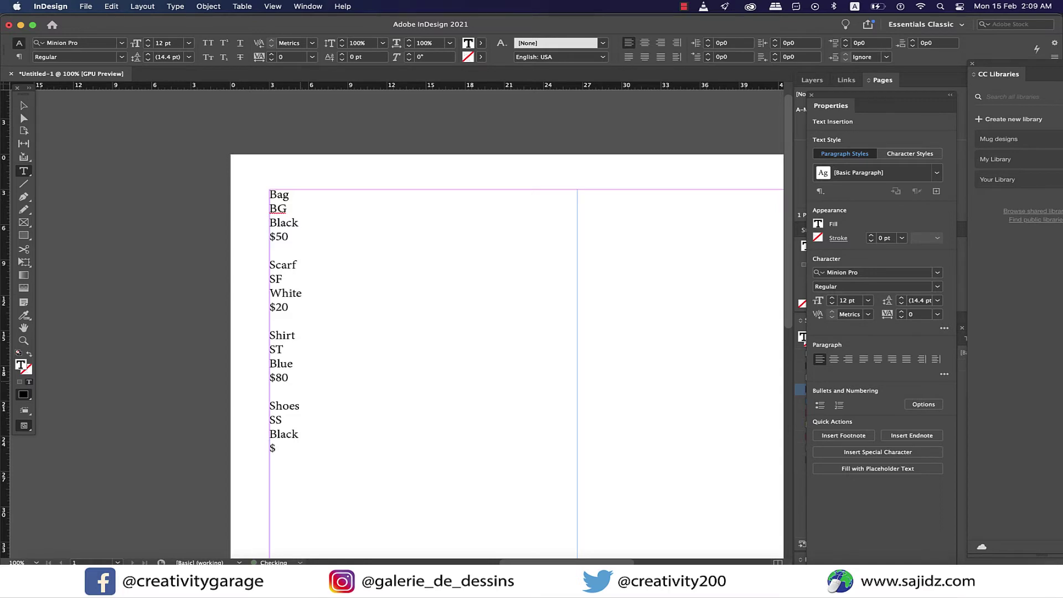
pyautogui.write('100')
# Select all the product list text and apply the Trebuchet MS Bold font.
pyautogui.click(284, 195)
pyautogui.doubleClick(284, 196)
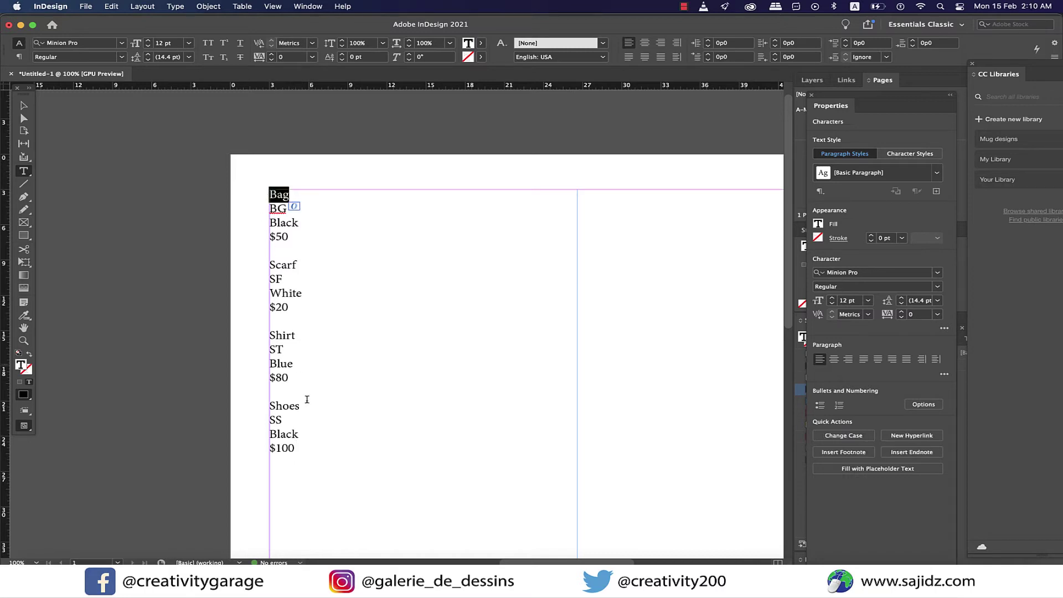
pyautogui.press('super+a')
pyautogui.click(98, 42)
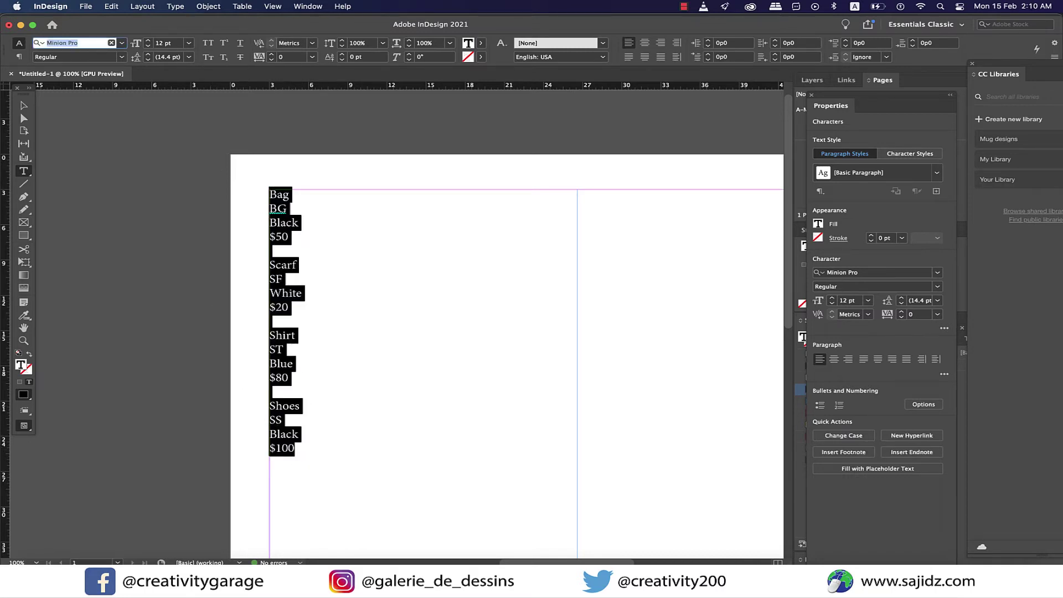
pyautogui.write('tre')
pyautogui.press('Return')
pyautogui.click(373, 271)
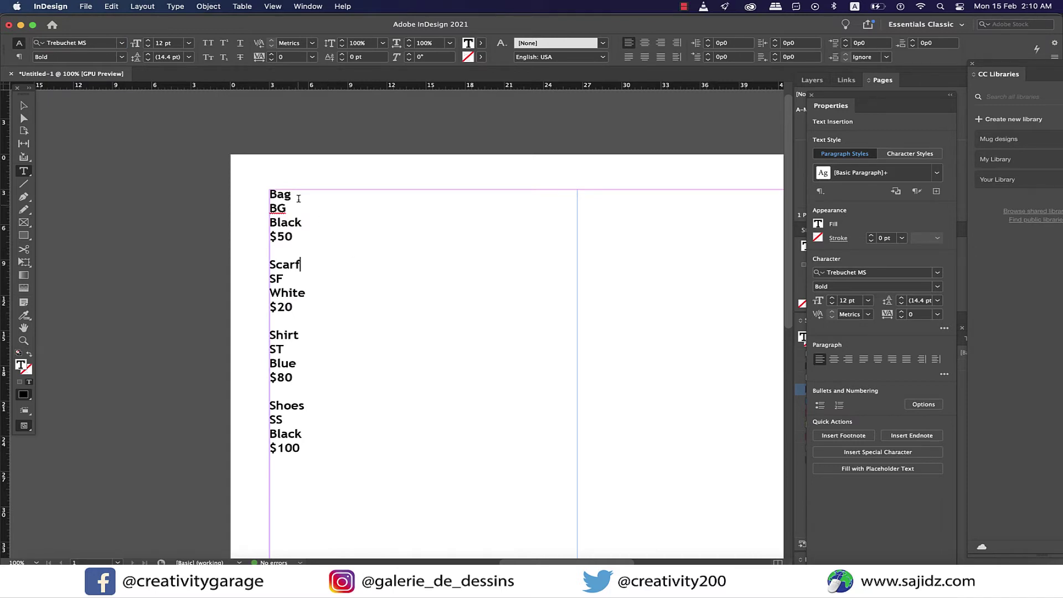
pyautogui.moveTo(298, 199); pyautogui.dragTo(269, 196)
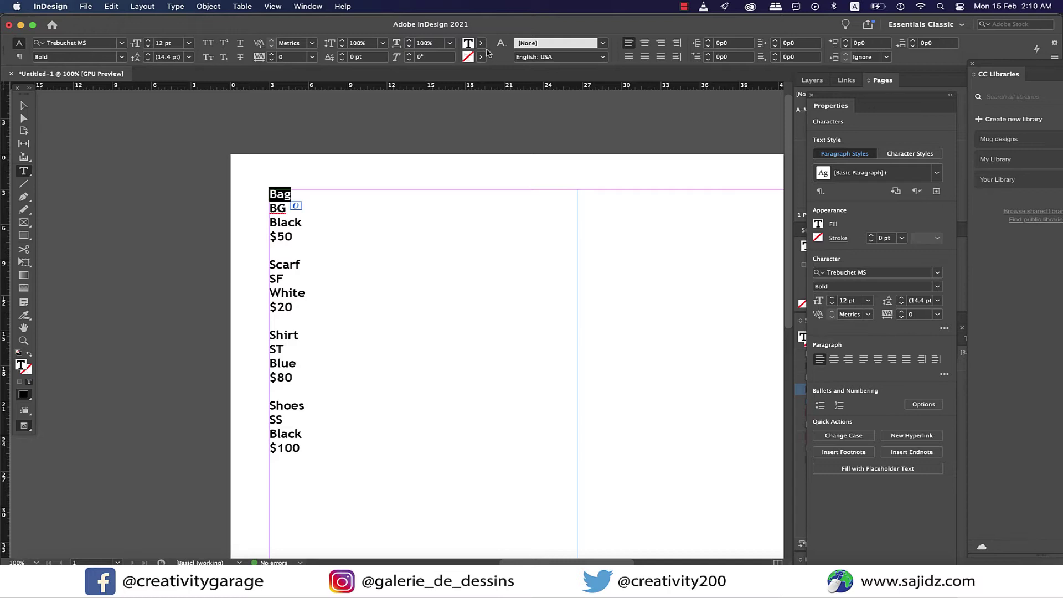
# Colour the word Bag with the cyan swatch and the code BG with the red swatch.
pyautogui.click(481, 43)
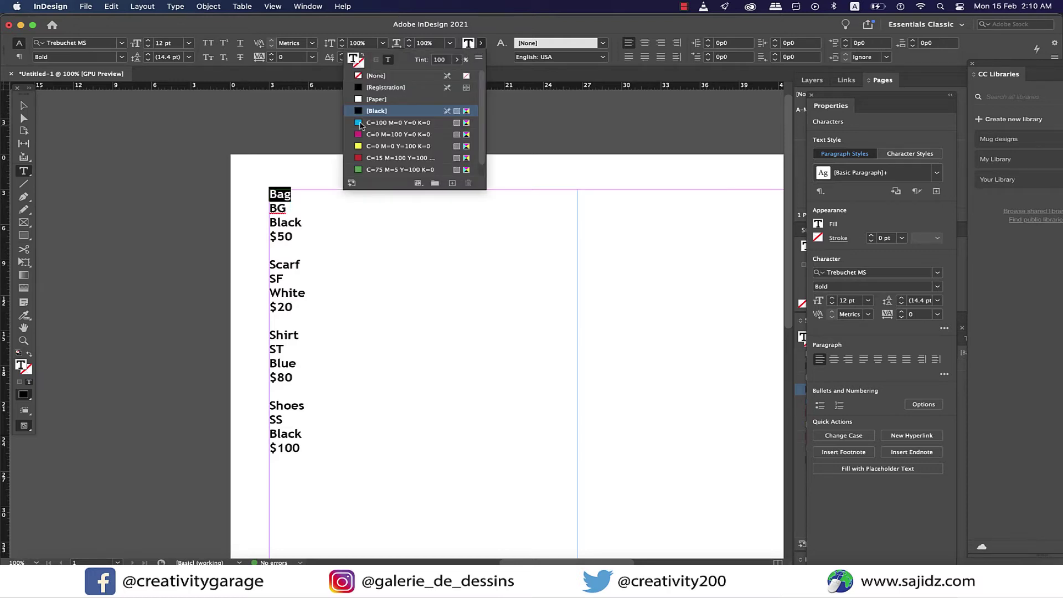
pyautogui.click(360, 123)
pyautogui.click(356, 220)
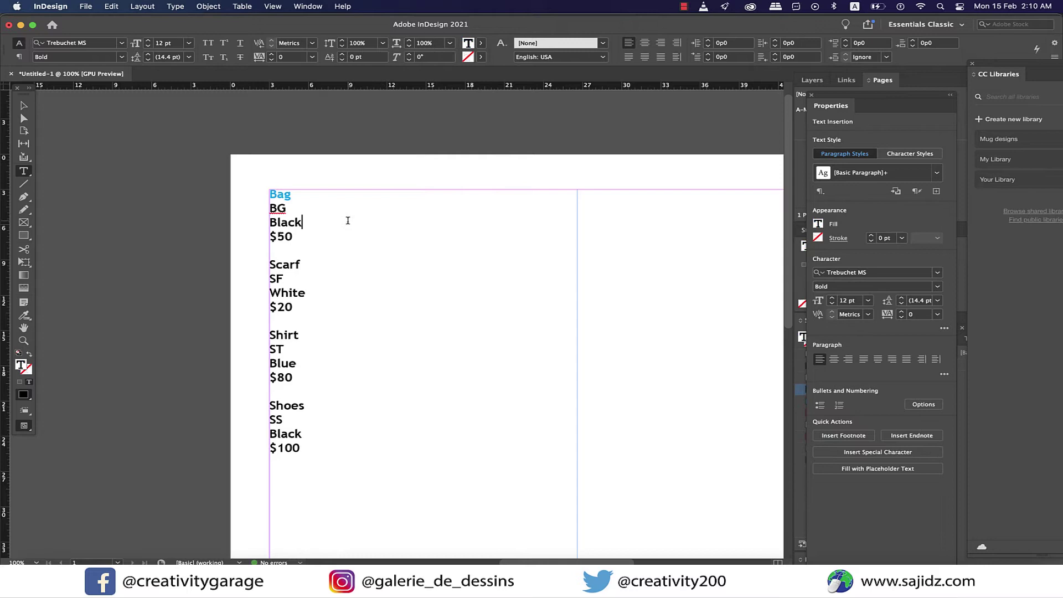
pyautogui.moveTo(292, 210); pyautogui.dragTo(263, 210)
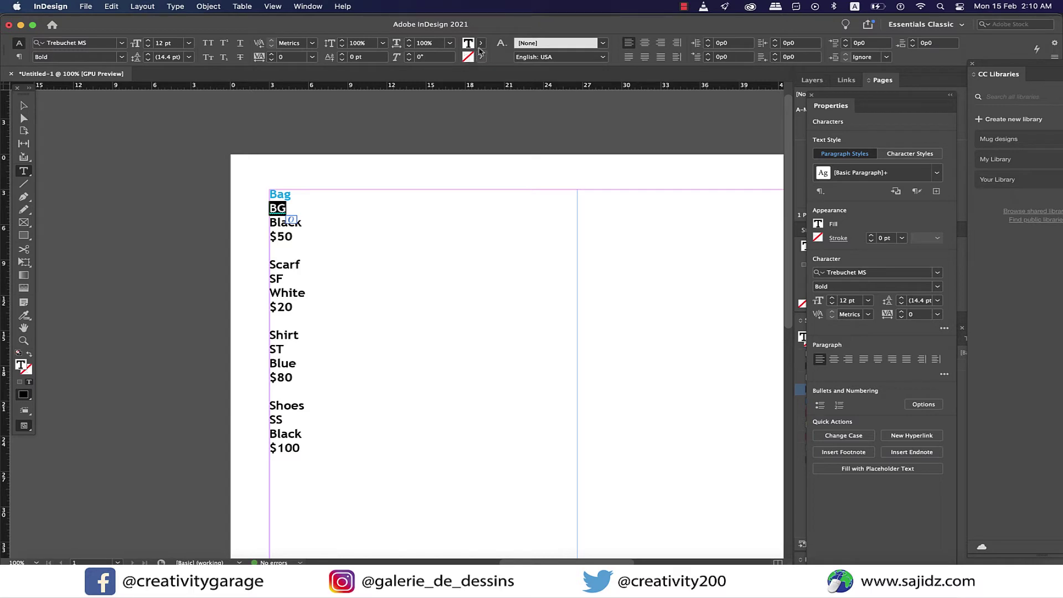
pyautogui.click(480, 45)
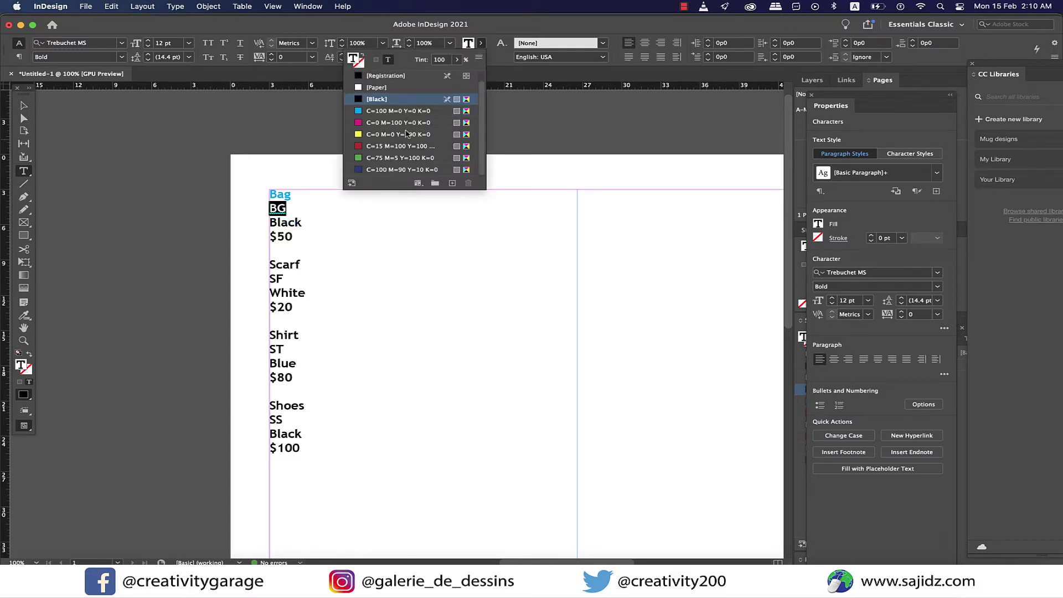
pyautogui.click(369, 147)
pyautogui.click(332, 242)
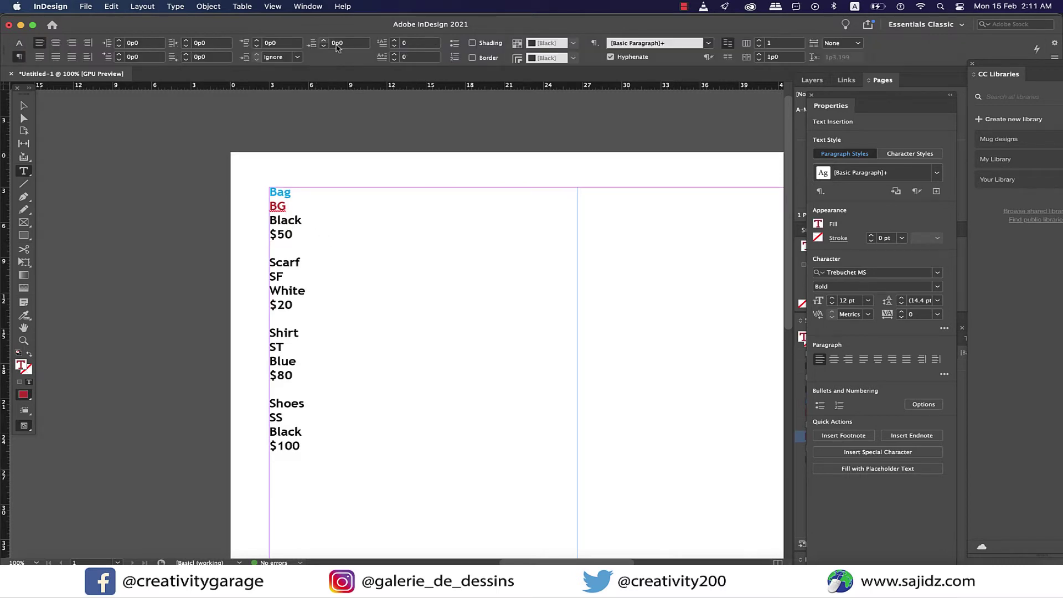
# Raise Space After on the Bag paragraph by two increments.
pyautogui.click(304, 192)
pyautogui.press('super+alt+7')
pyautogui.click(324, 41)
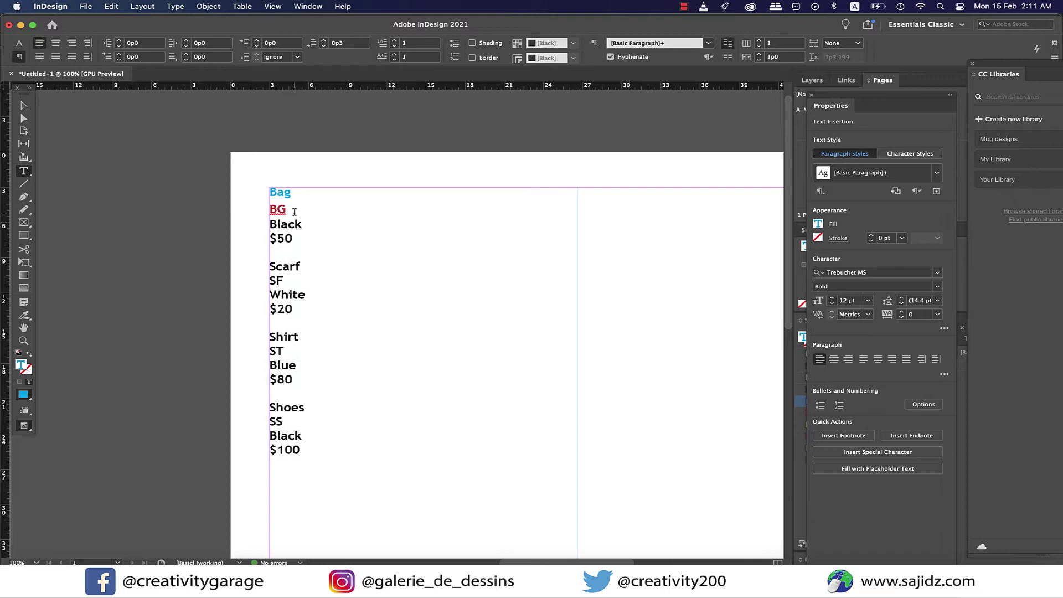
pyautogui.click(325, 41)
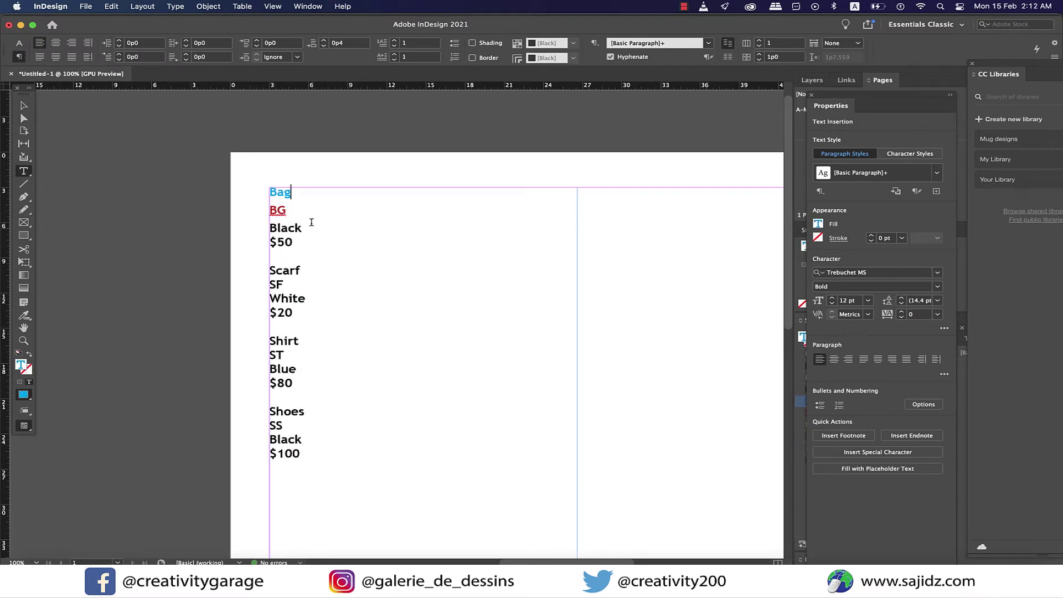
pyautogui.click(303, 250)
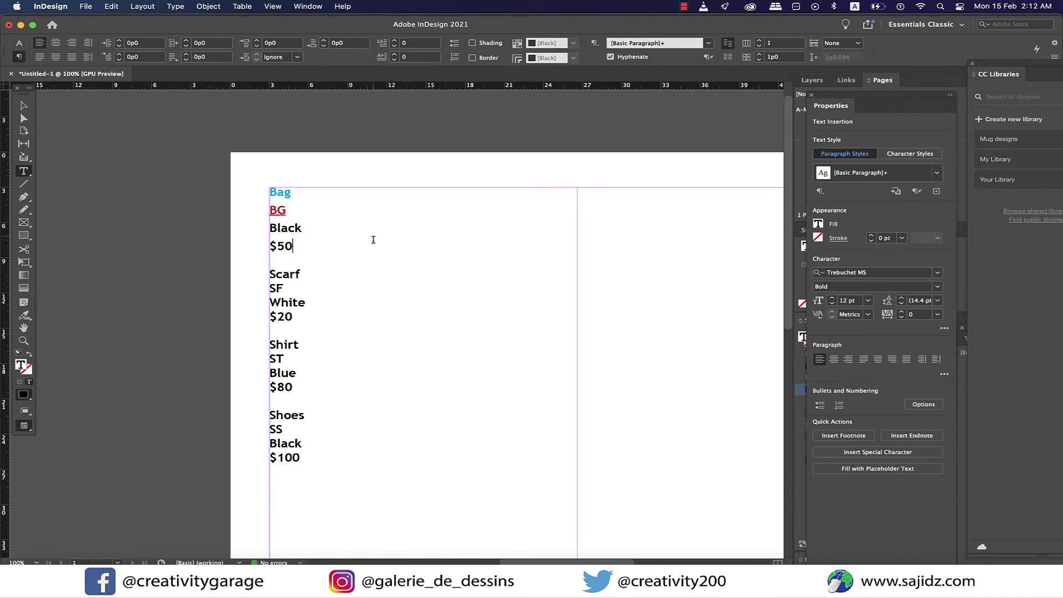
pyautogui.click(310, 193)
# Show the Paragraph Styles panel from the Window menu and place it beside the product list.
pyautogui.click(309, 7)
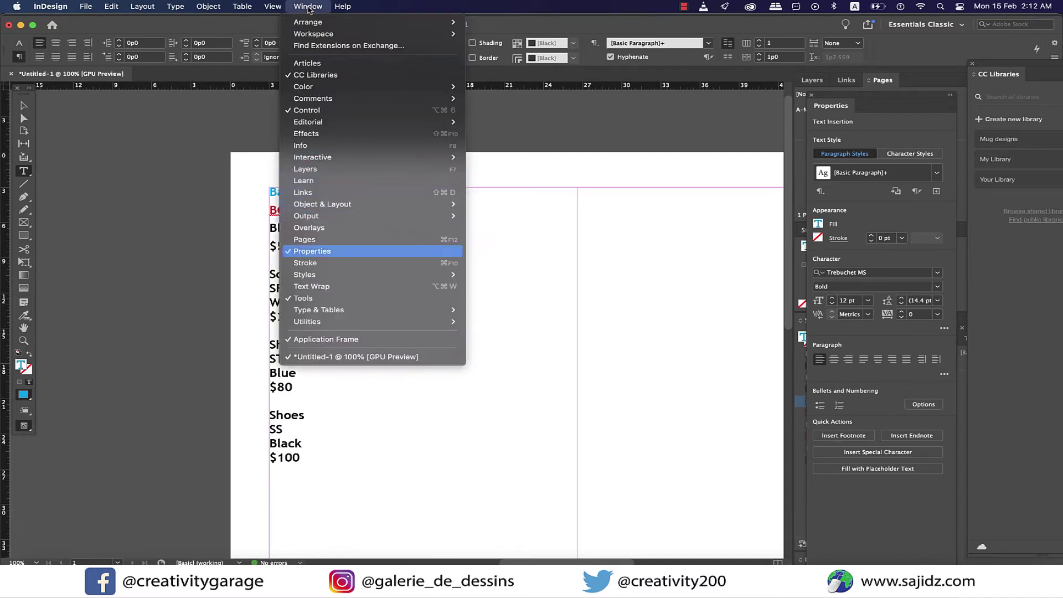
pyautogui.moveTo(311, 275)
pyautogui.click(501, 309)
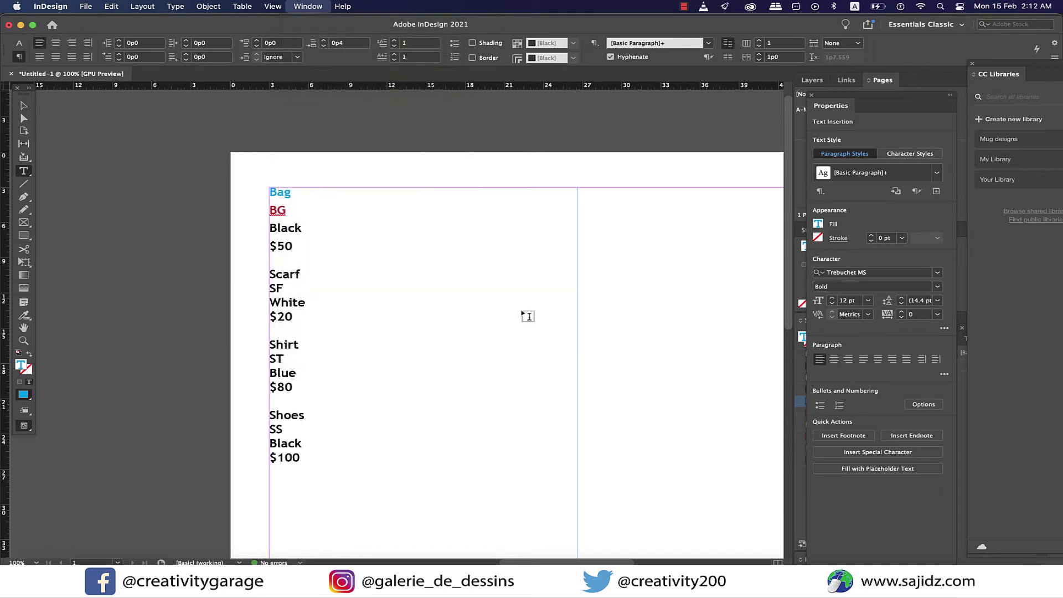
pyautogui.moveTo(748, 212); pyautogui.dragTo(667, 186)
# Create a new paragraph style from Bag, rename it '1. Product', and apply it to Bag.
pyautogui.moveTo(294, 193); pyautogui.dragTo(264, 192)
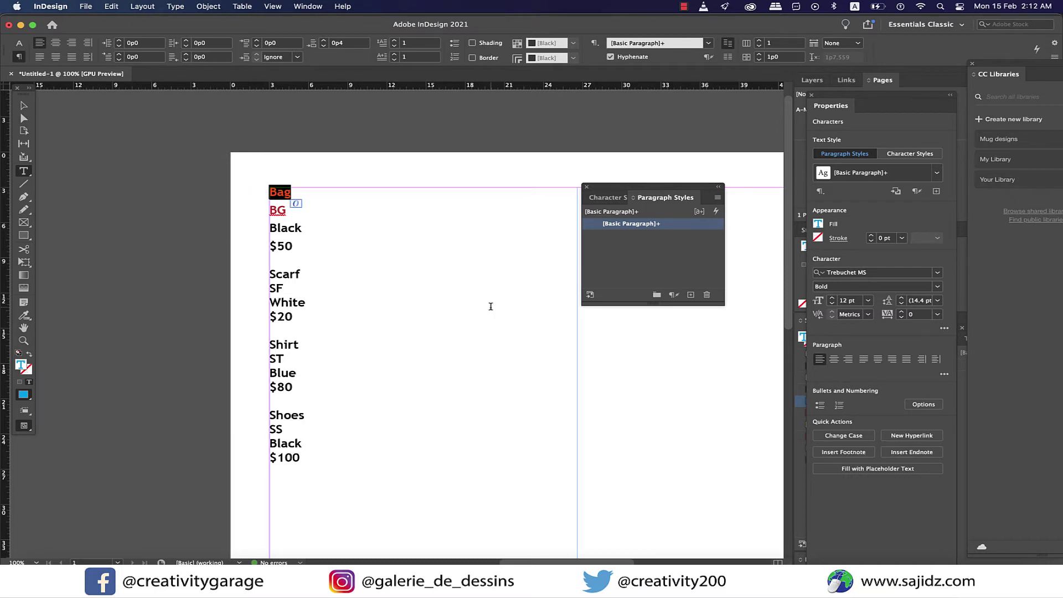
pyautogui.click(690, 295)
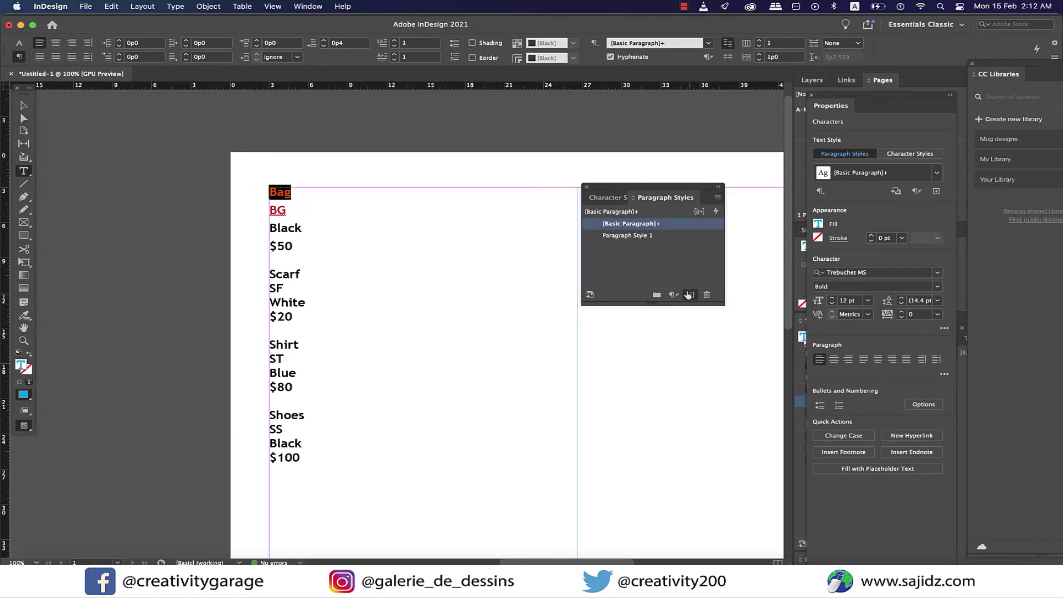
pyautogui.click(650, 236)
pyautogui.click(636, 235)
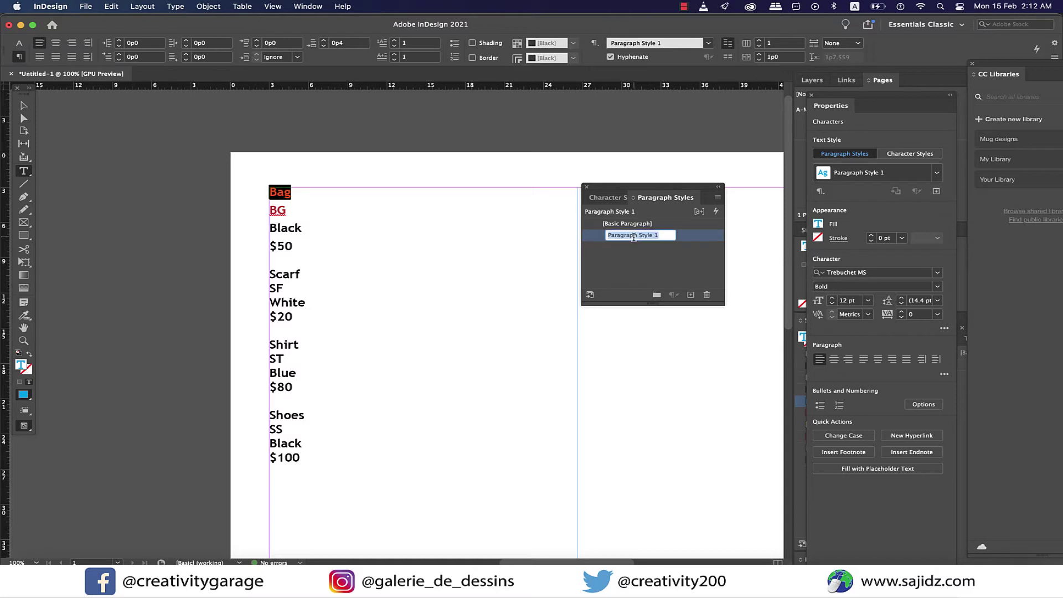
pyautogui.doubleClick(636, 235)
pyautogui.moveTo(660, 236); pyautogui.dragTo(588, 235)
pyautogui.write('1')
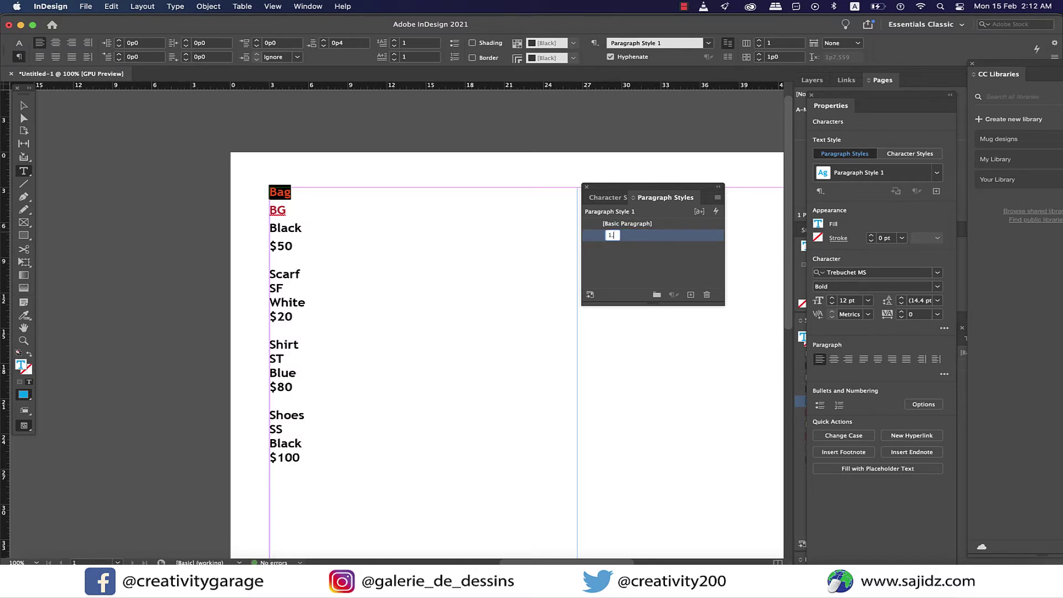
pyautogui.write('. Product')
pyautogui.press('Return')
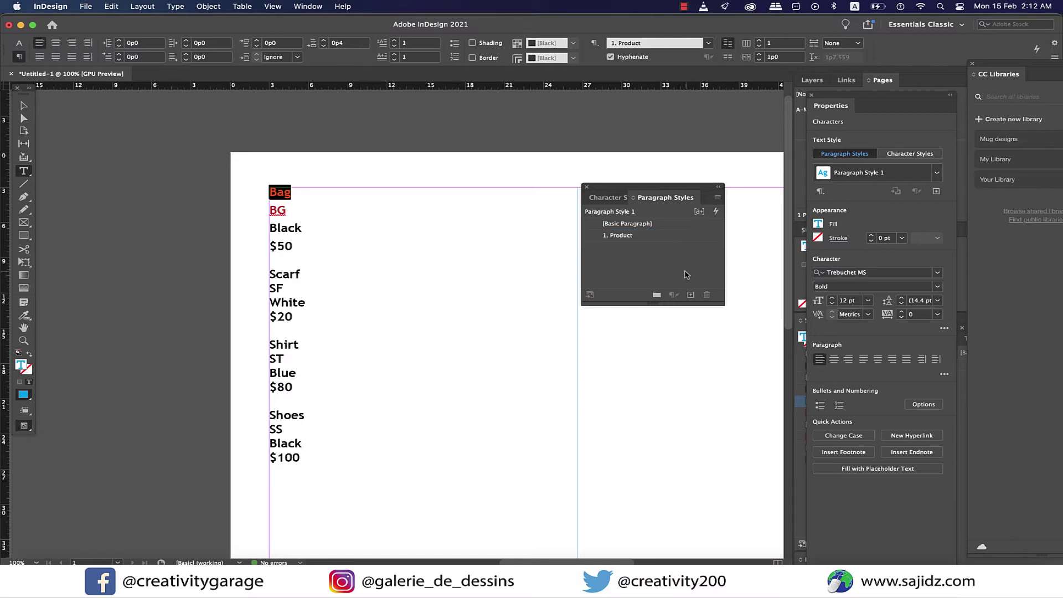
pyautogui.click(594, 237)
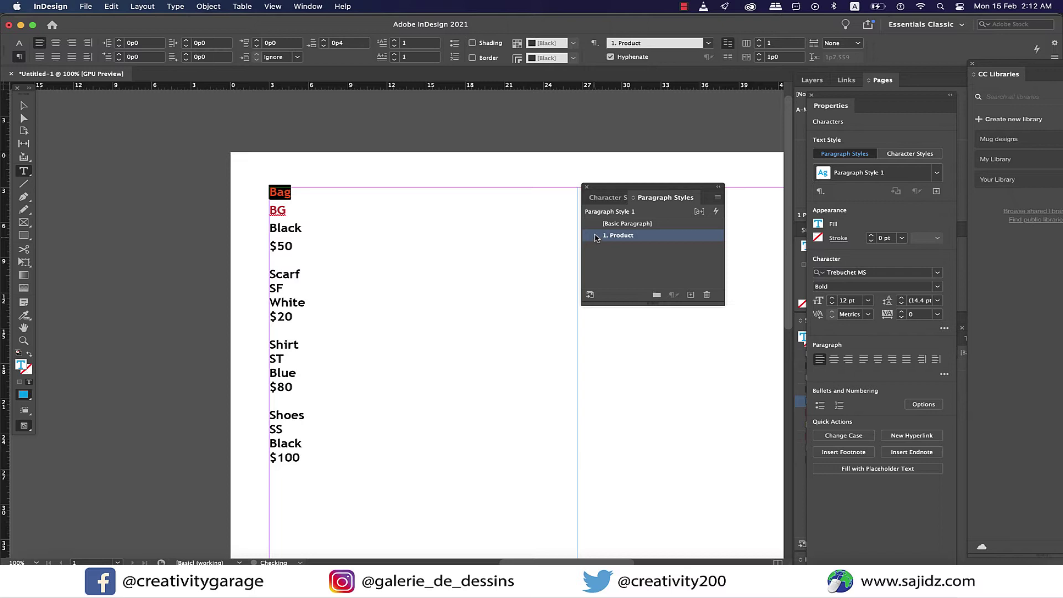
# Enable Underline in the 1. Product style's Basic Character Formats.
pyautogui.doubleClick(595, 237)
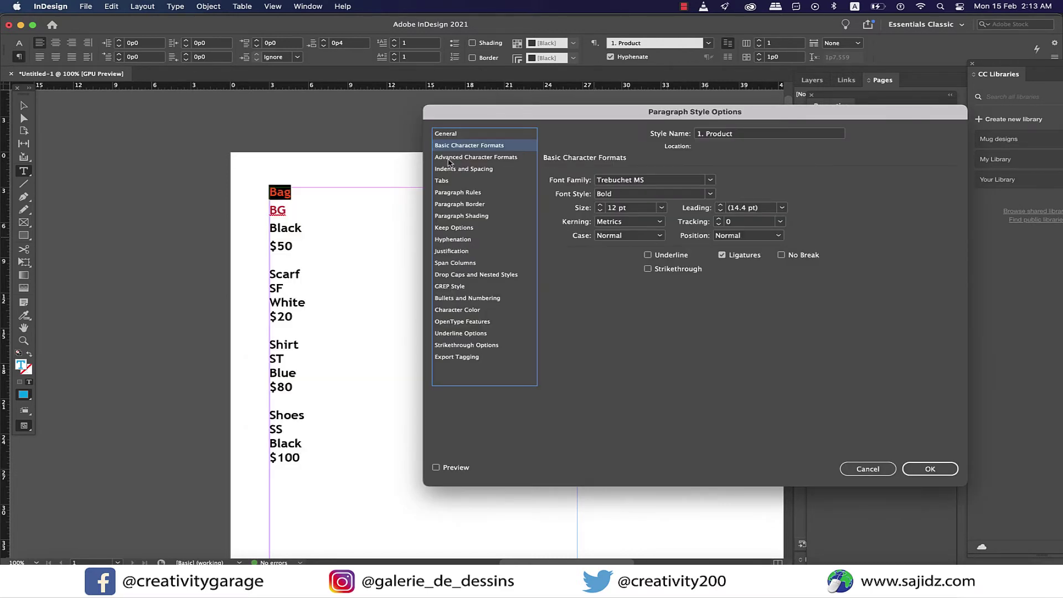
pyautogui.click(648, 255)
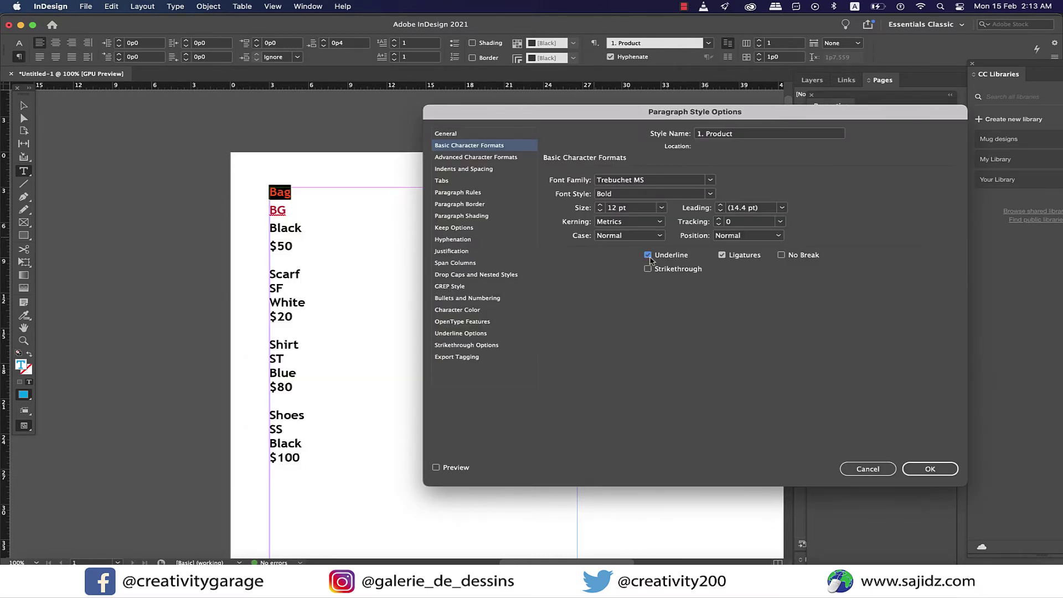
pyautogui.click(930, 469)
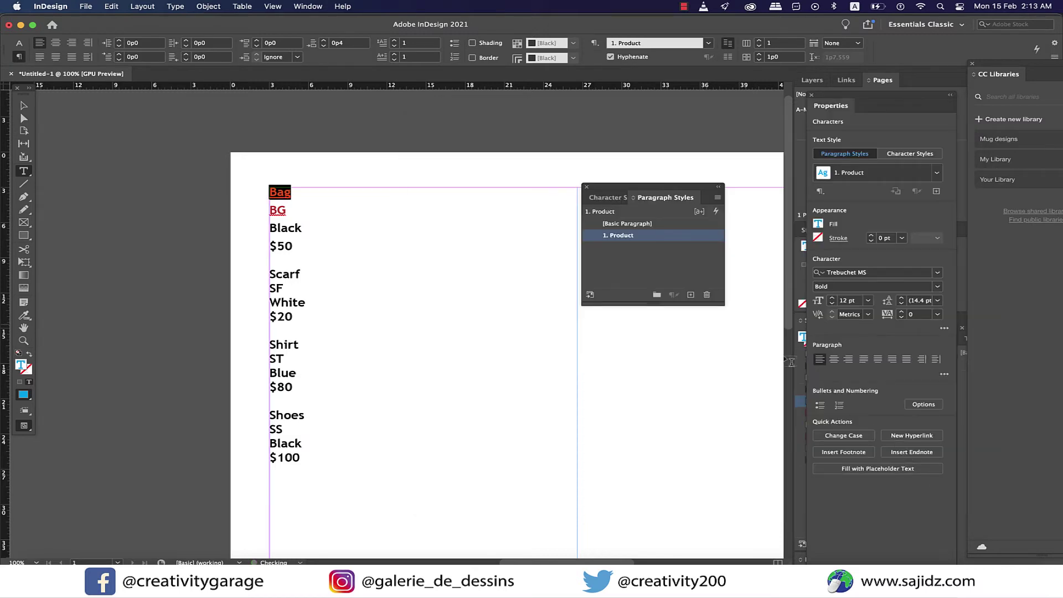
# Create a paragraph style from the red BG line and name it '2. Batch Code'.
pyautogui.click(476, 255)
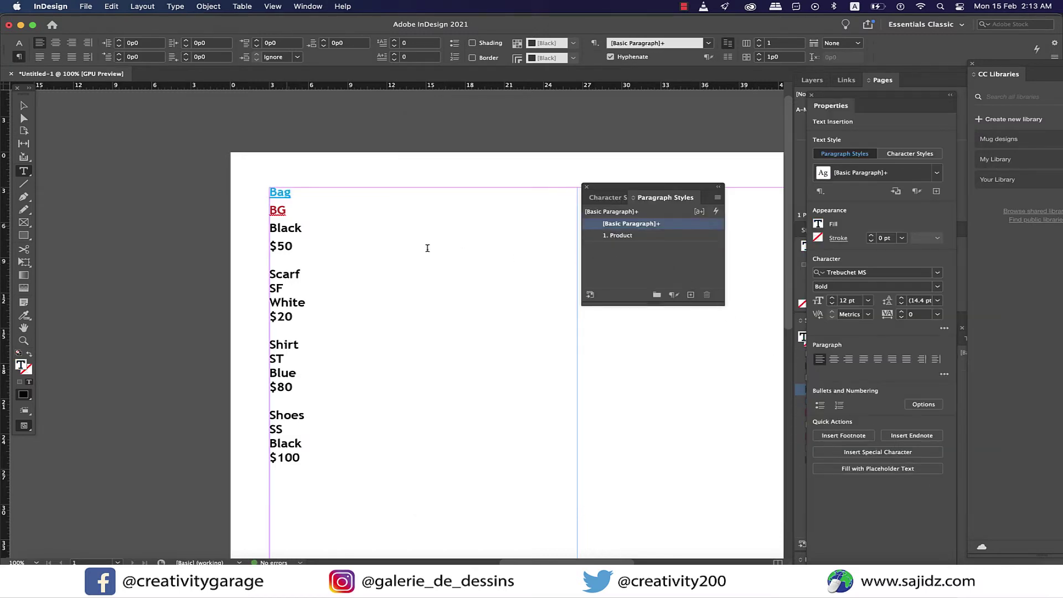
pyautogui.moveTo(289, 211); pyautogui.dragTo(254, 216)
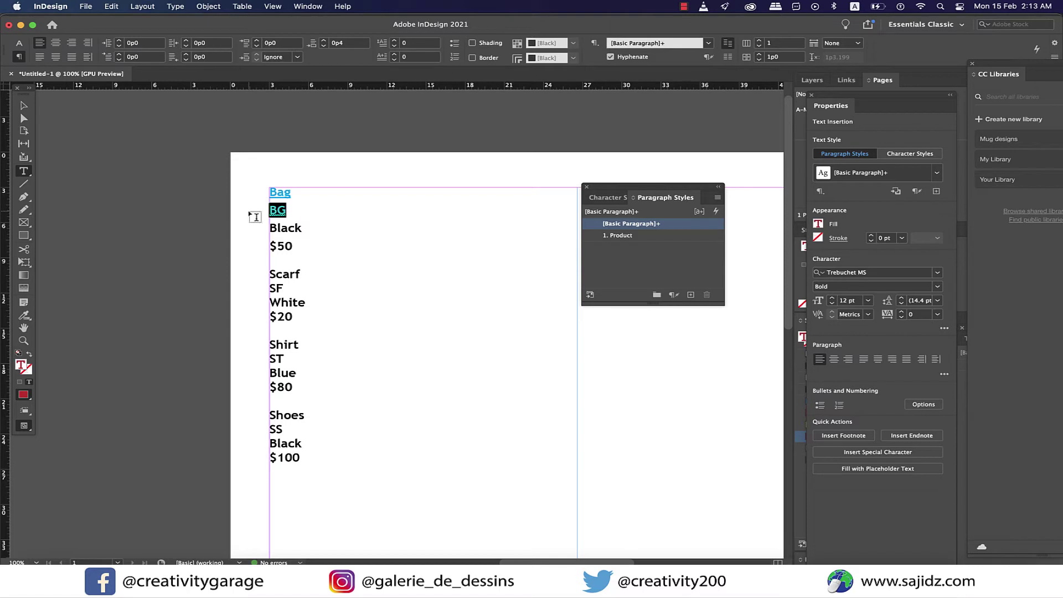
pyautogui.click(691, 295)
pyautogui.doubleClick(648, 237)
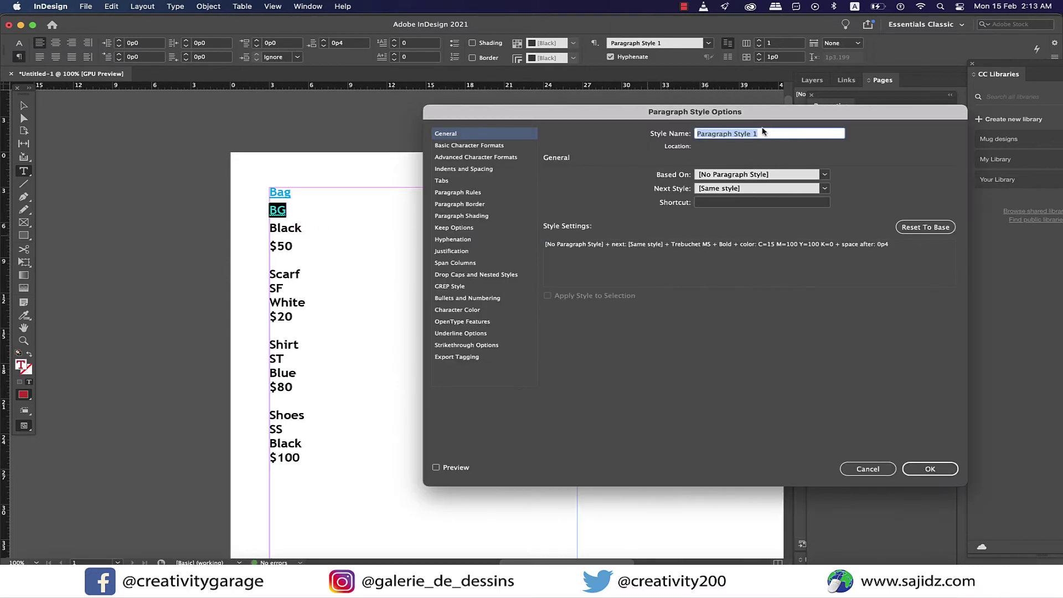
pyautogui.write('2. Batch Code')
pyautogui.click(928, 472)
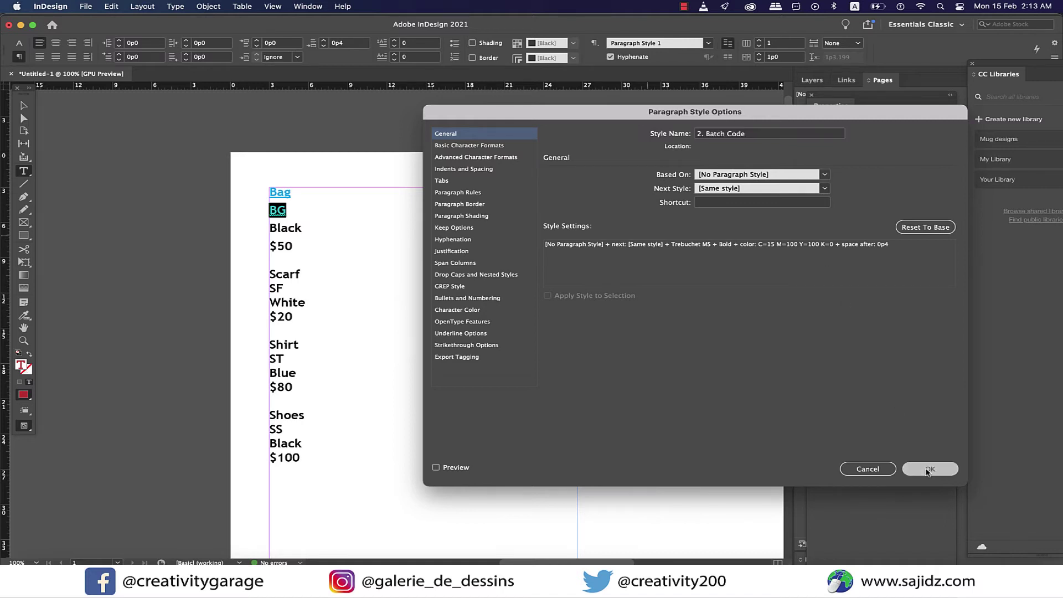
pyautogui.click(317, 220)
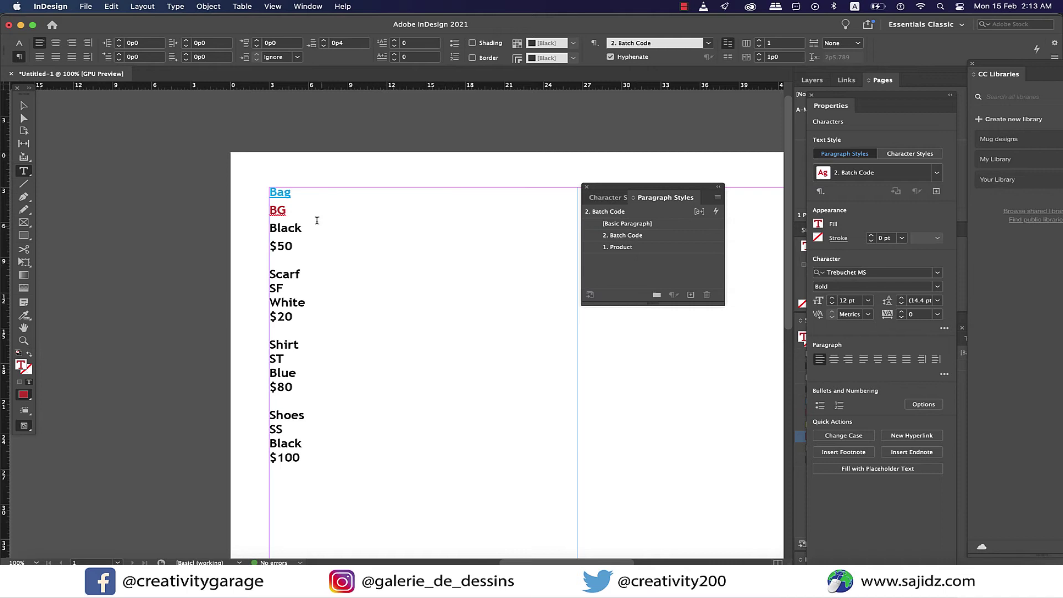
pyautogui.moveTo(310, 226); pyautogui.dragTo(248, 226)
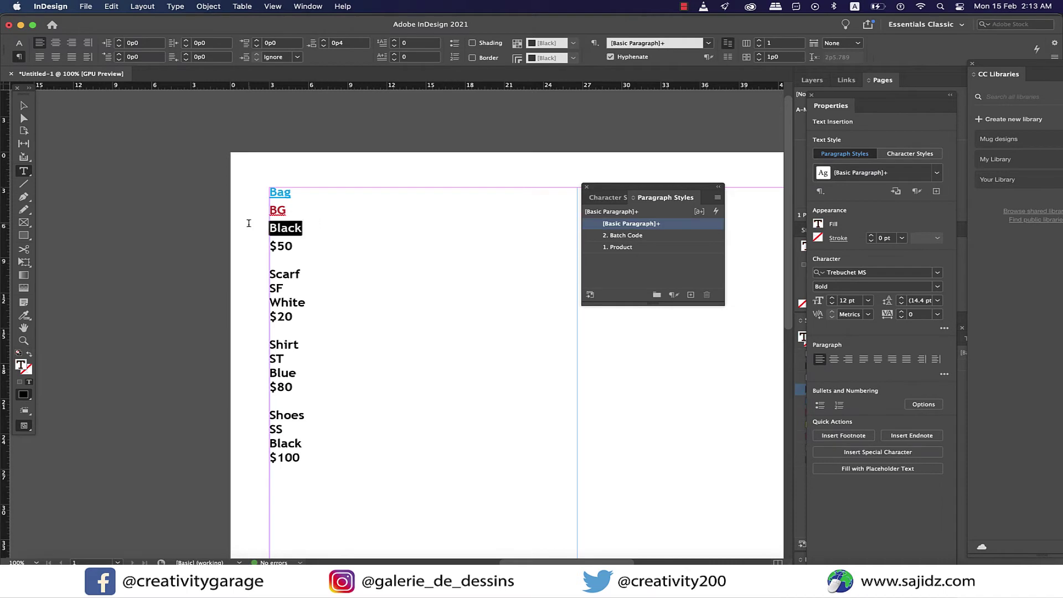
# Create a paragraph style from the Black line named '3. Color'.
pyautogui.click(690, 296)
pyautogui.doubleClick(638, 237)
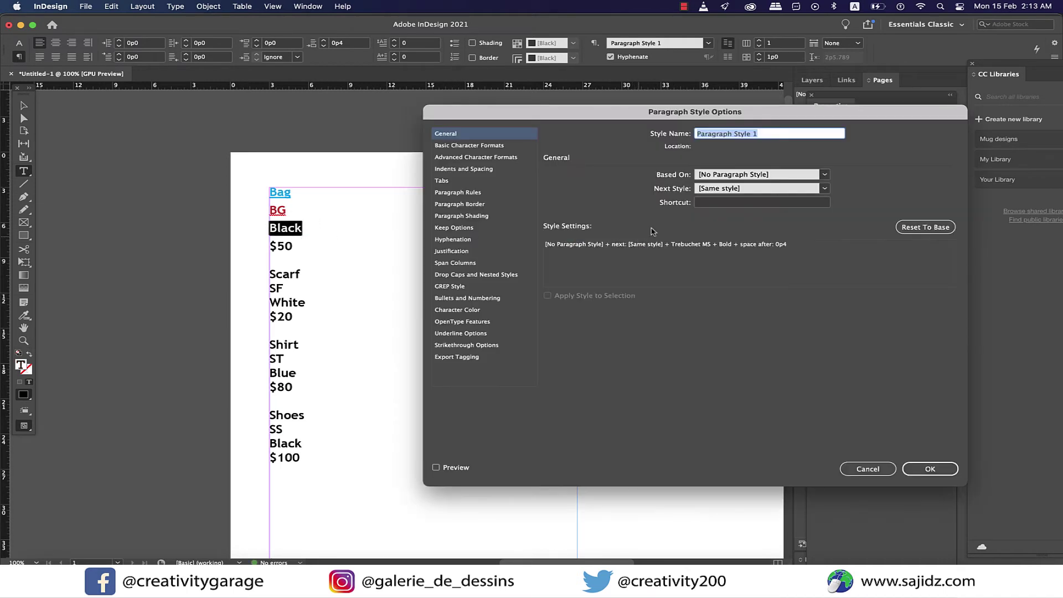
pyautogui.write('3. Color')
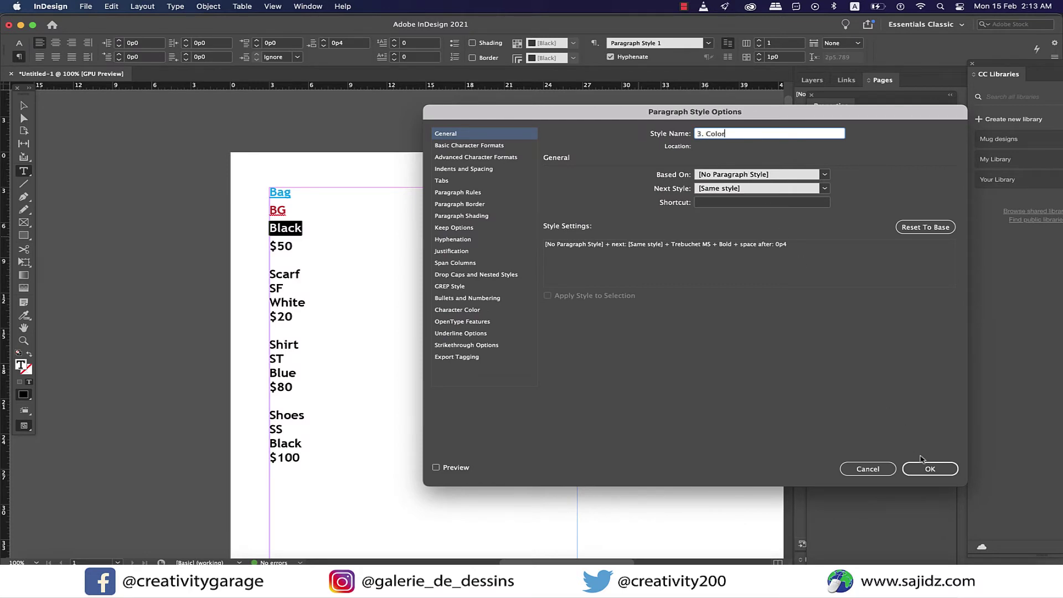
pyautogui.click(930, 469)
# Create a paragraph style from the $50 line named '4. Price'.
pyautogui.moveTo(296, 246); pyautogui.dragTo(259, 246)
pyautogui.click(690, 295)
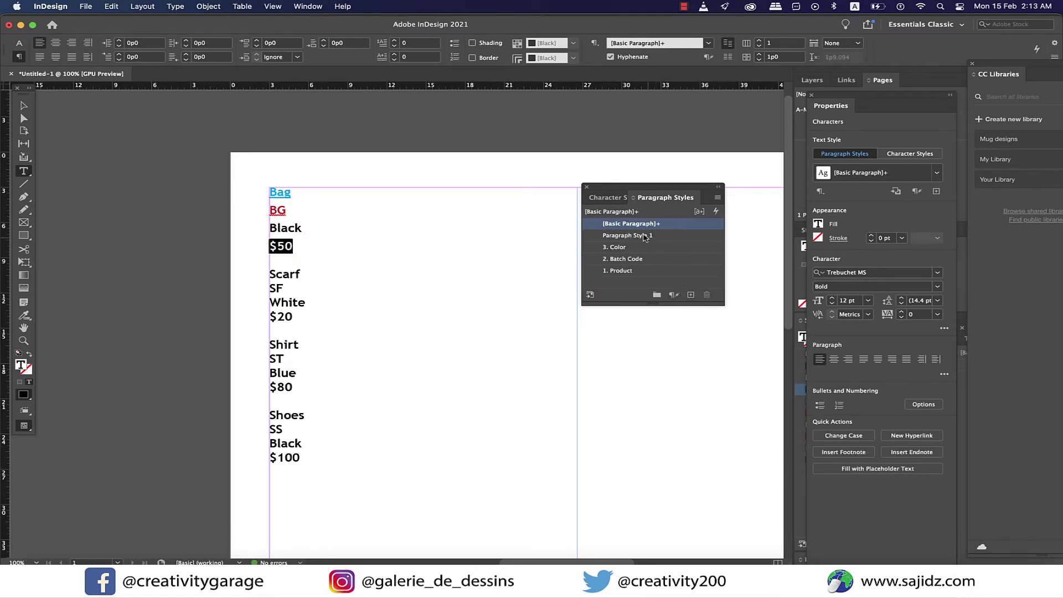
pyautogui.click(643, 237)
pyautogui.doubleClick(644, 237)
pyautogui.write('4')
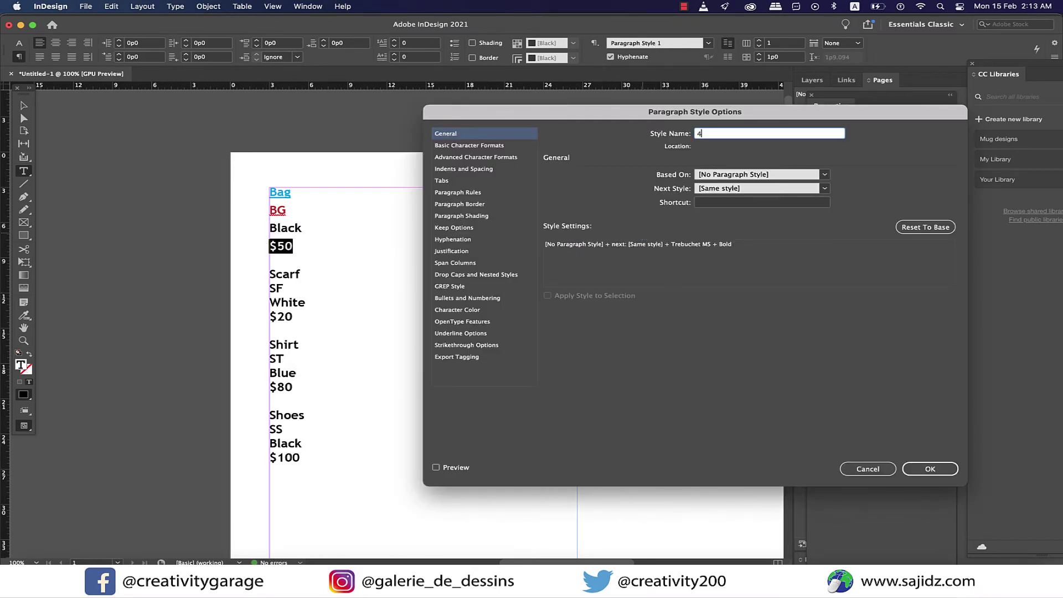
pyautogui.write('. Price')
pyautogui.click(931, 469)
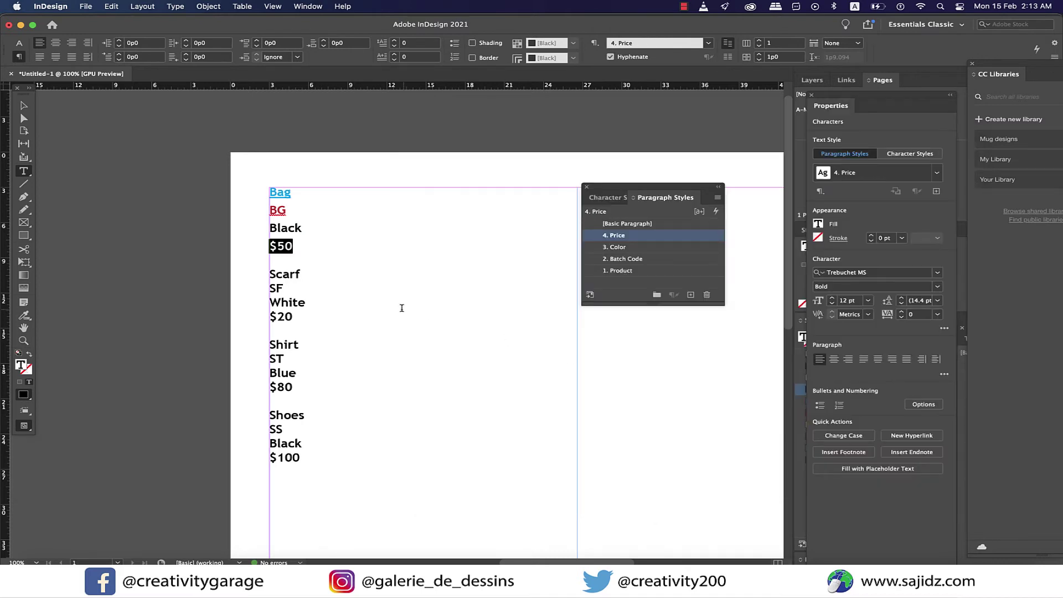
pyautogui.click(400, 306)
# Drag 1. Product directly under [Basic Paragraph] in the Paragraph Styles panel.
pyautogui.click(307, 242)
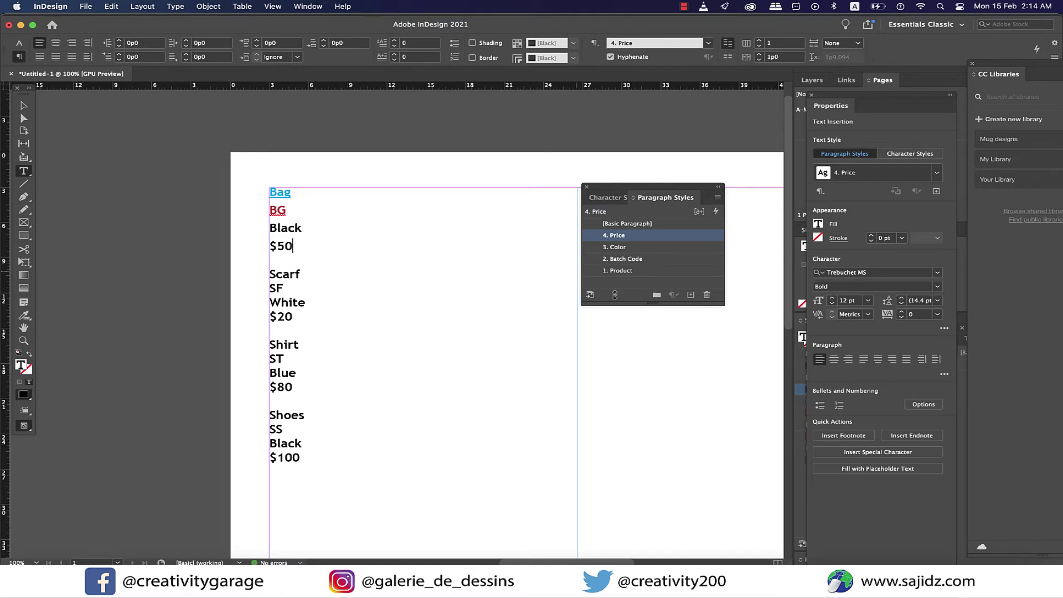
pyautogui.moveTo(636, 272); pyautogui.dragTo(622, 258)
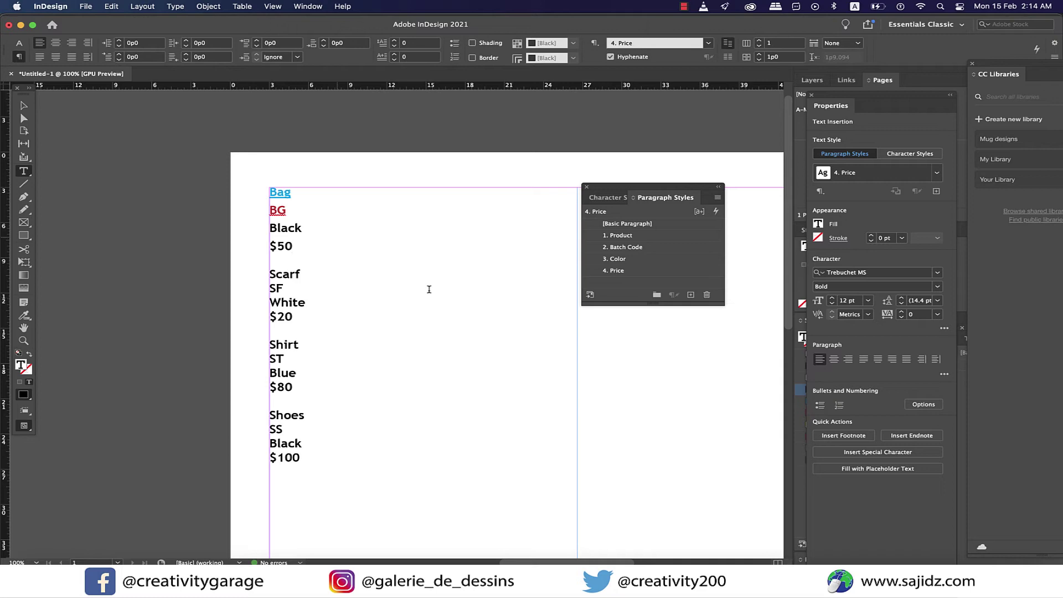
# In the 1. Product style options, set Next Style to 2. Batch Code.
pyautogui.click(24, 105)
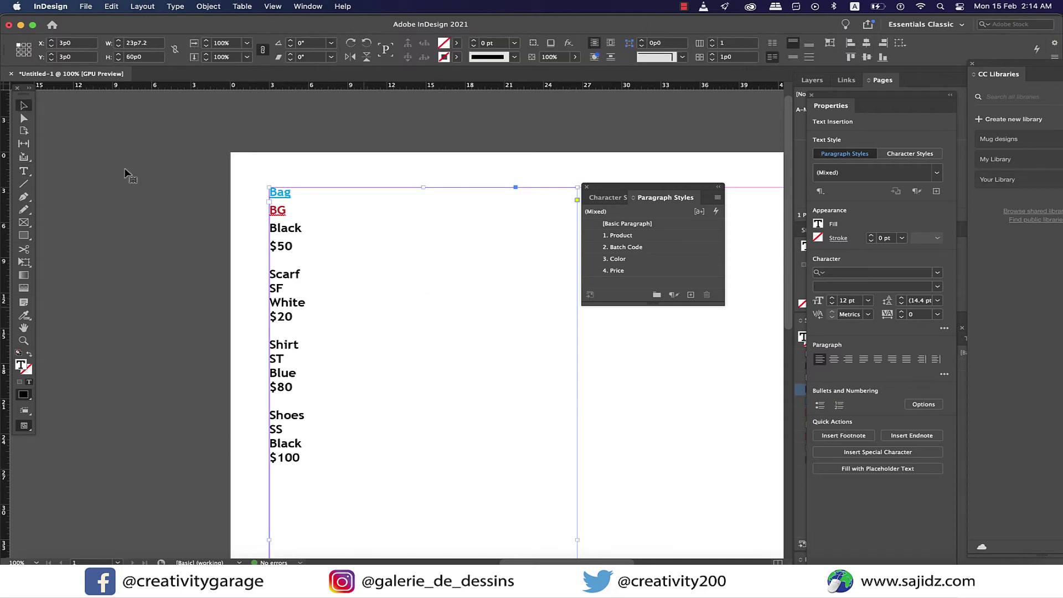
pyautogui.click(612, 450)
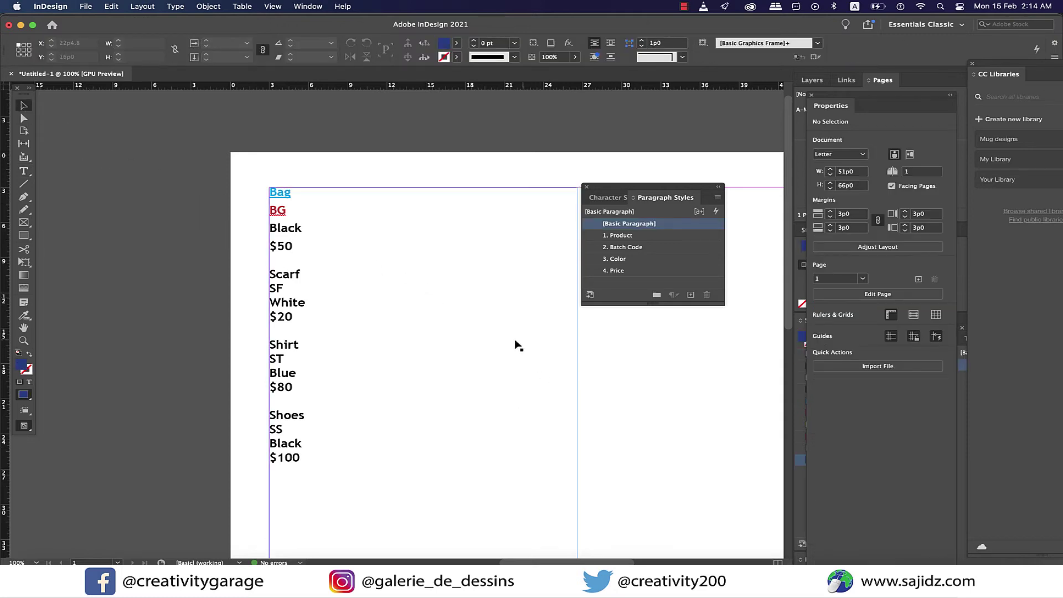
pyautogui.doubleClick(621, 235)
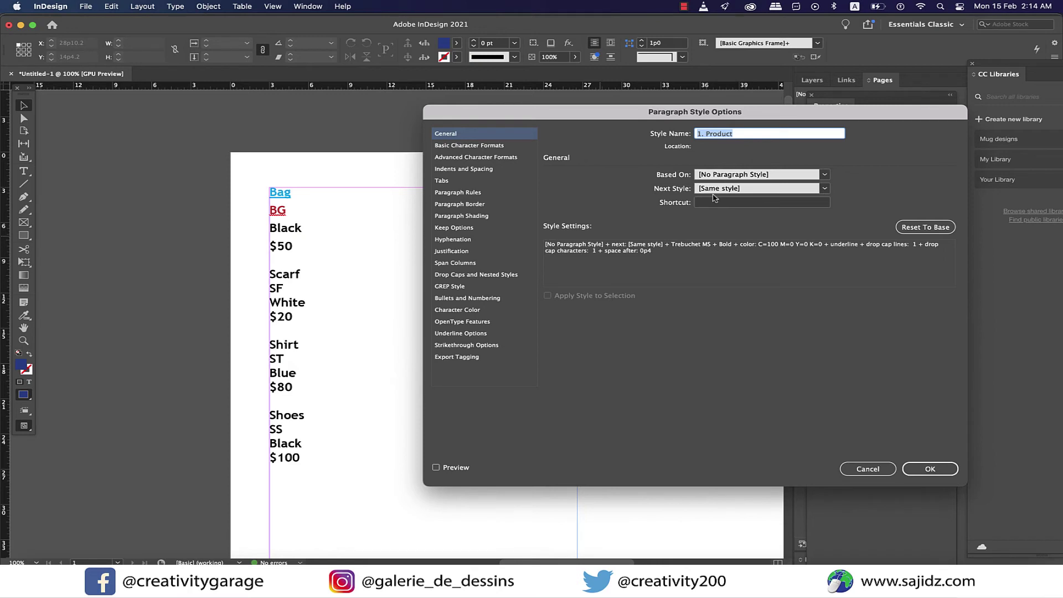
pyautogui.click(824, 190)
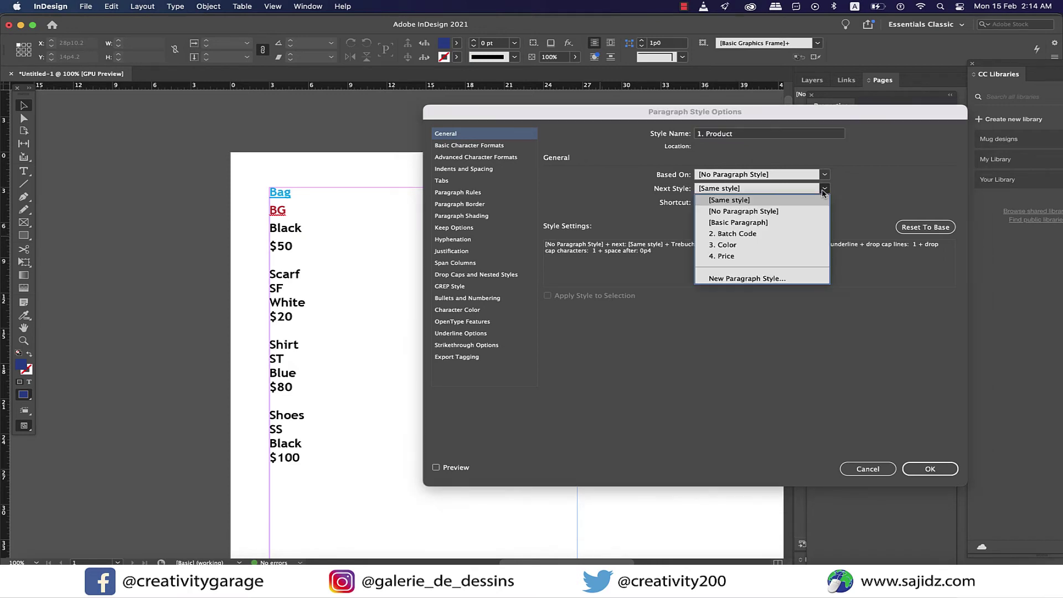
pyautogui.click(746, 235)
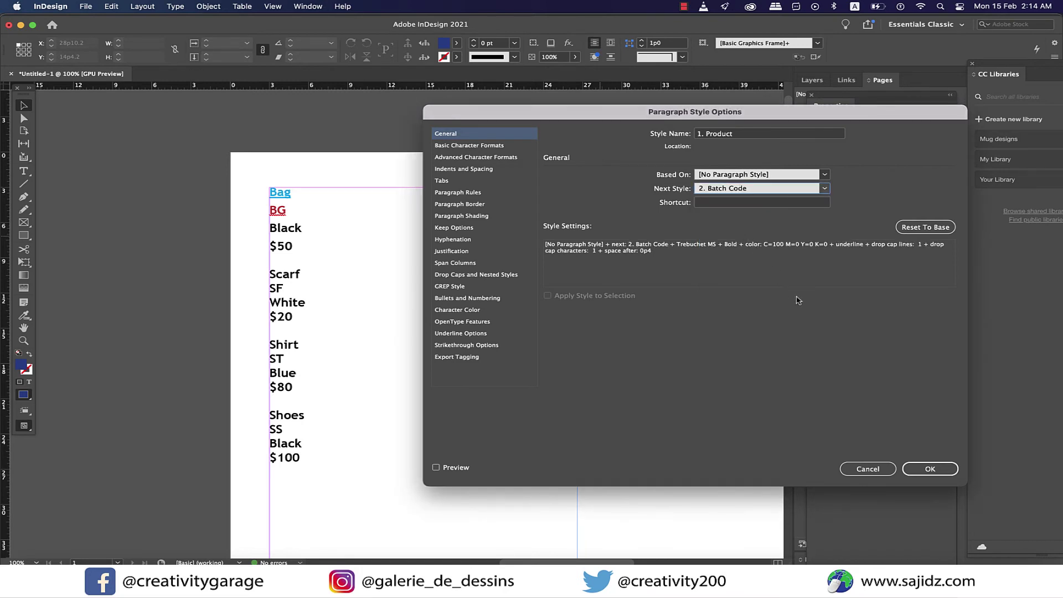
# Confirm the 1. Product changes, then set 2. Batch Code's Next Style to 3. Color.
pyautogui.click(931, 469)
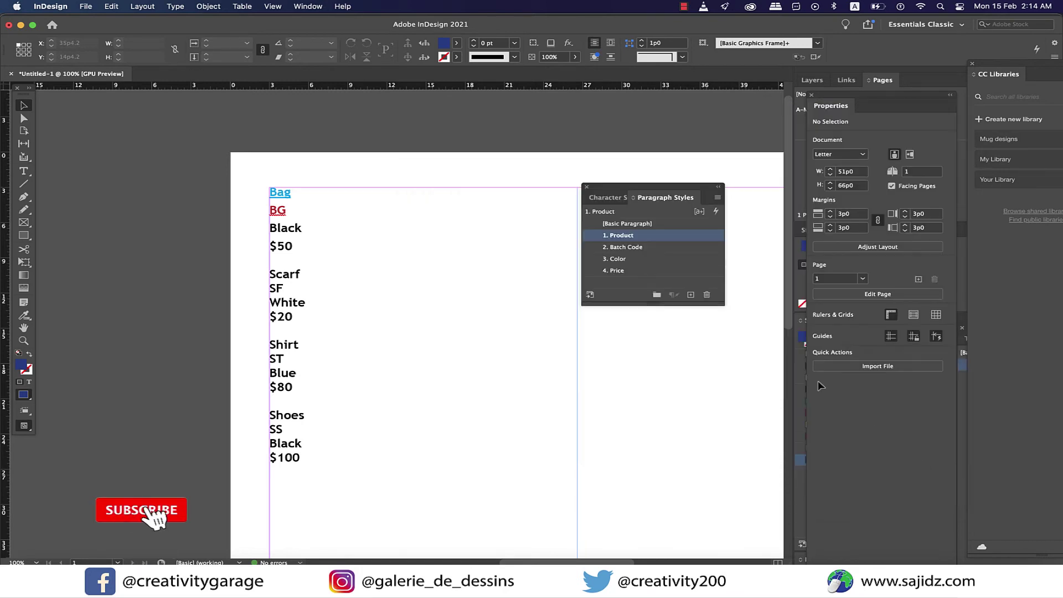
pyautogui.click(643, 247)
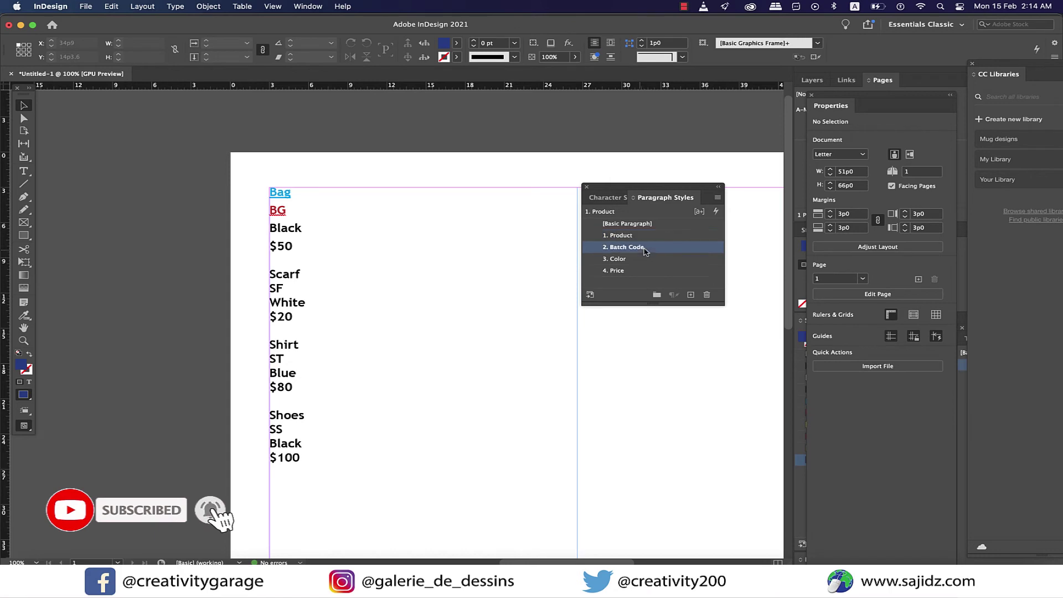
pyautogui.doubleClick(598, 252)
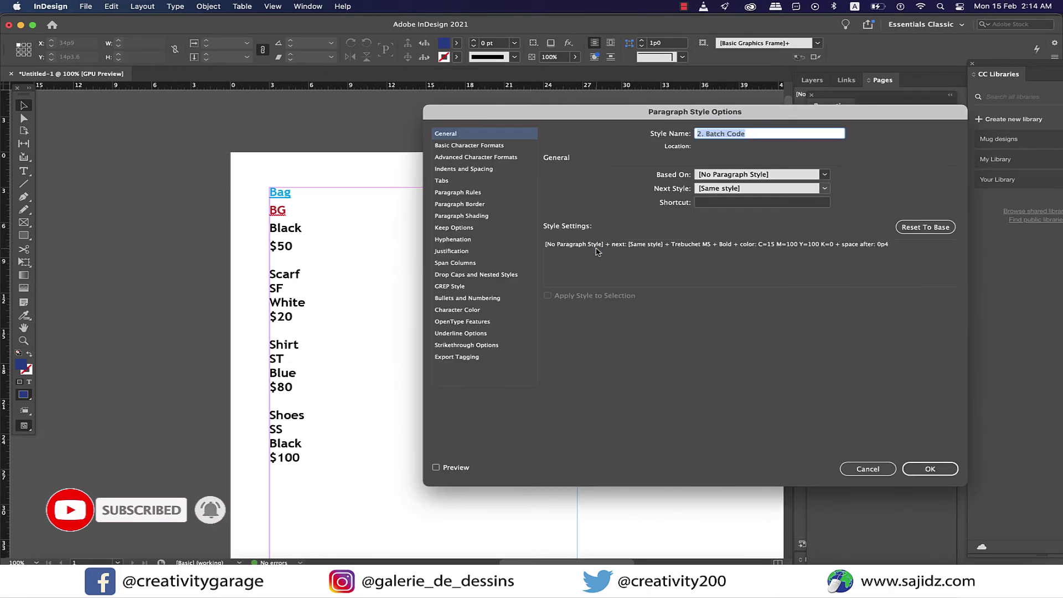
pyautogui.click(825, 190)
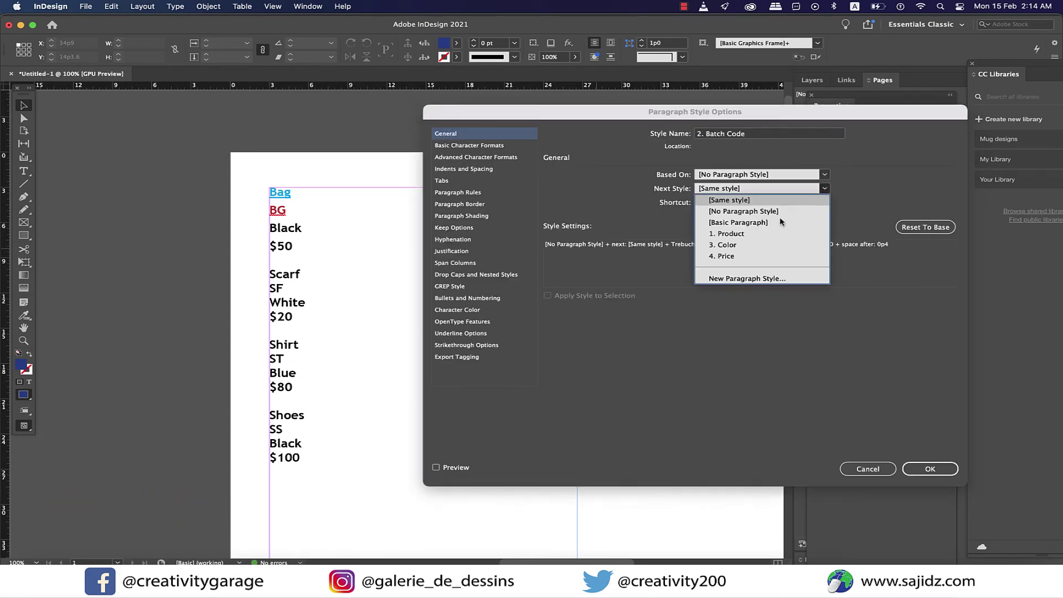
pyautogui.click(730, 245)
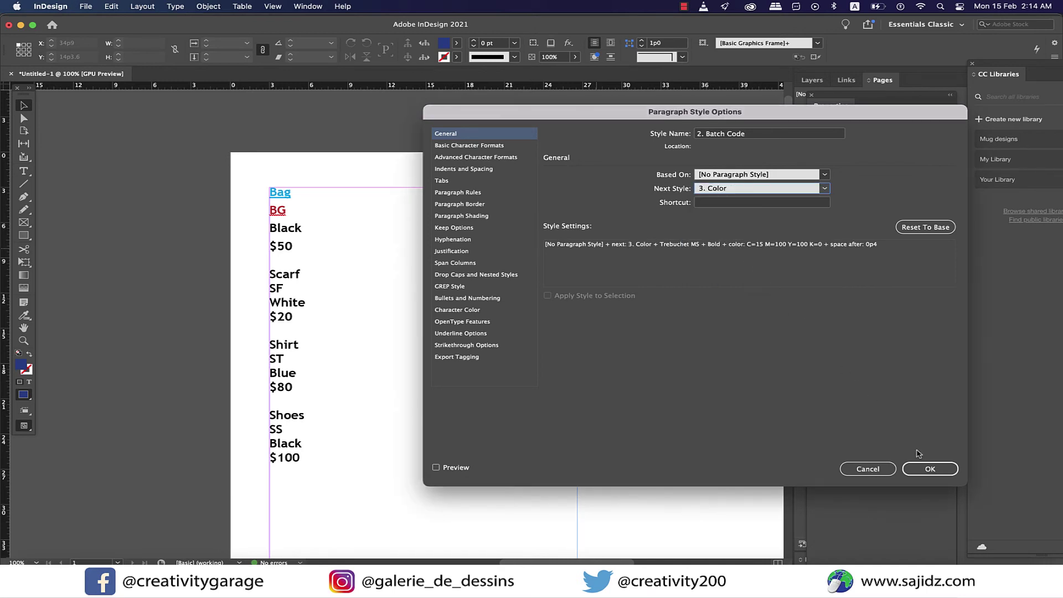
pyautogui.click(931, 469)
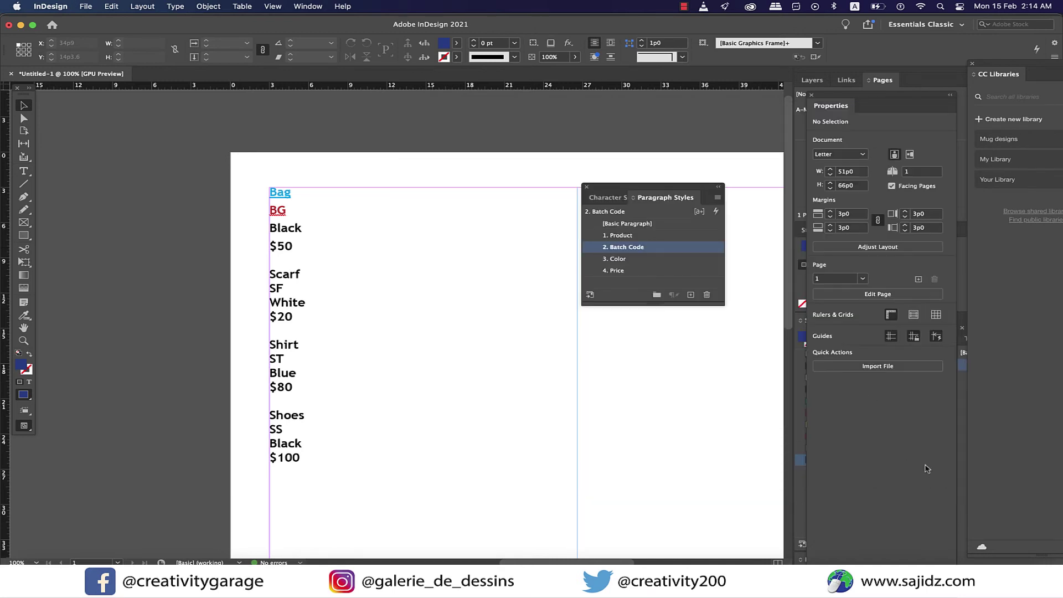
# Set 3. Color's Next Style to 4. Price and confirm.
pyautogui.click(620, 260)
pyautogui.doubleClick(604, 263)
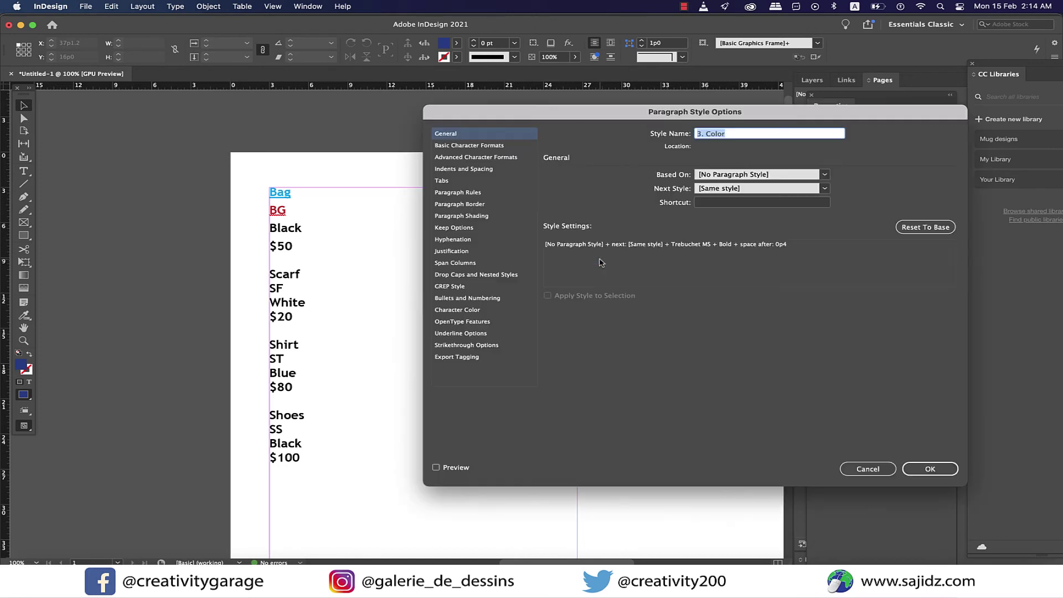
pyautogui.click(825, 188)
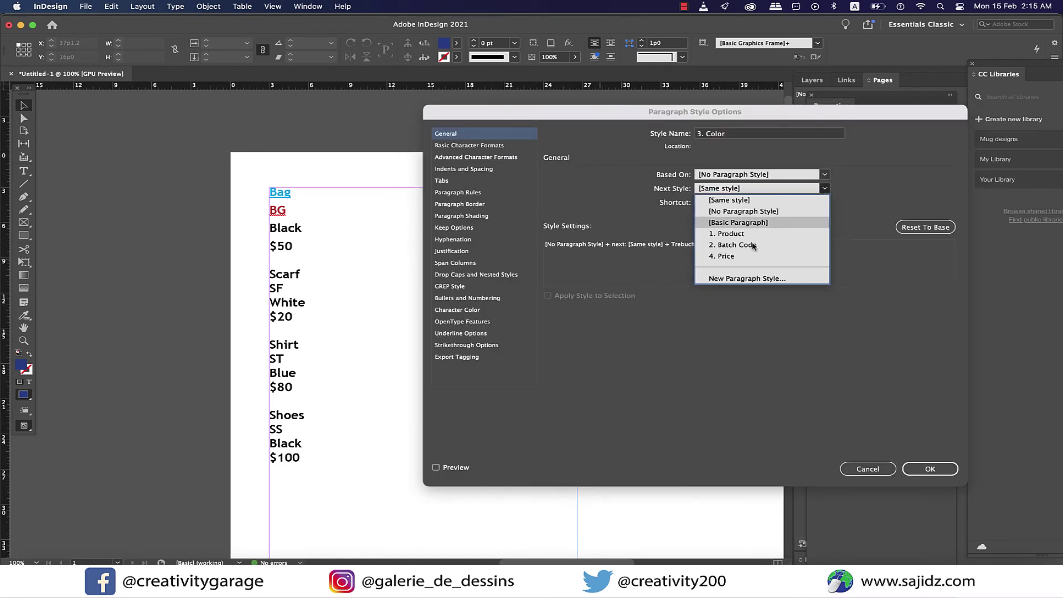
pyautogui.click(737, 257)
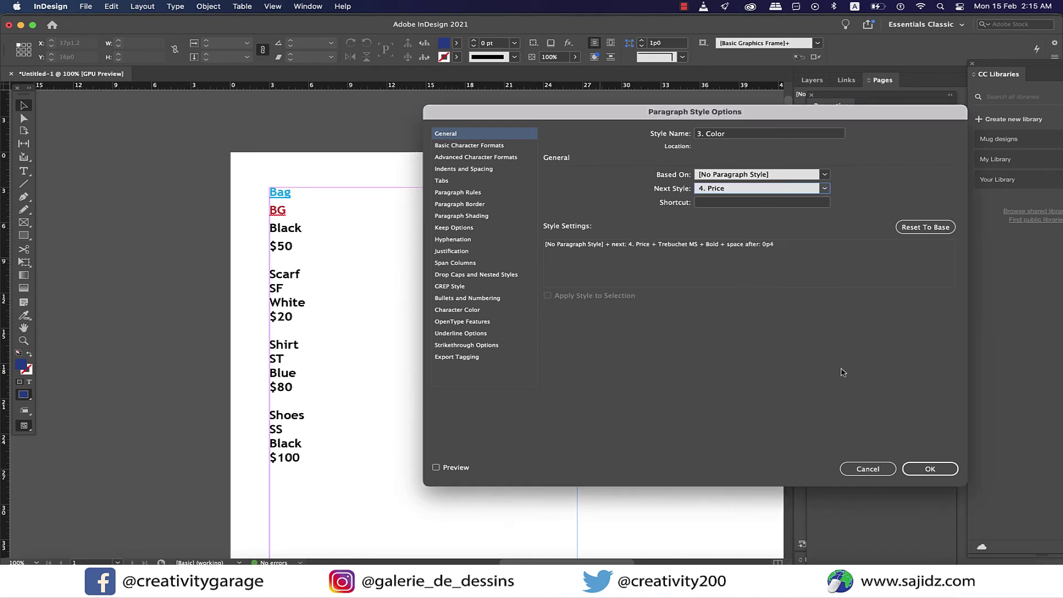
pyautogui.click(931, 469)
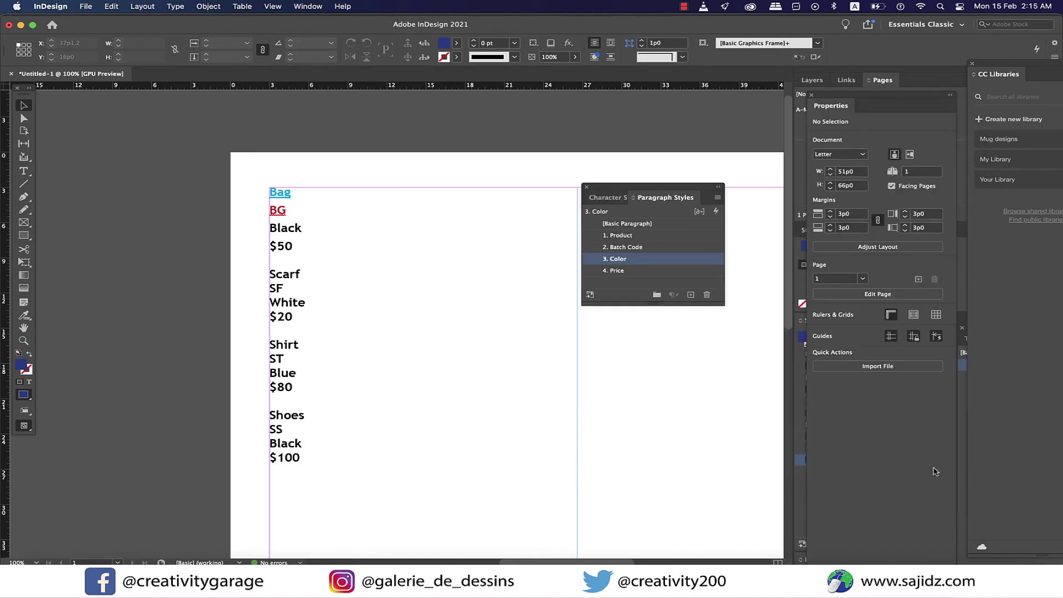
# Set 4. Price's Next Style to 1. Product and confirm, closing the four-style loop.
pyautogui.click(596, 271)
pyautogui.doubleClick(594, 272)
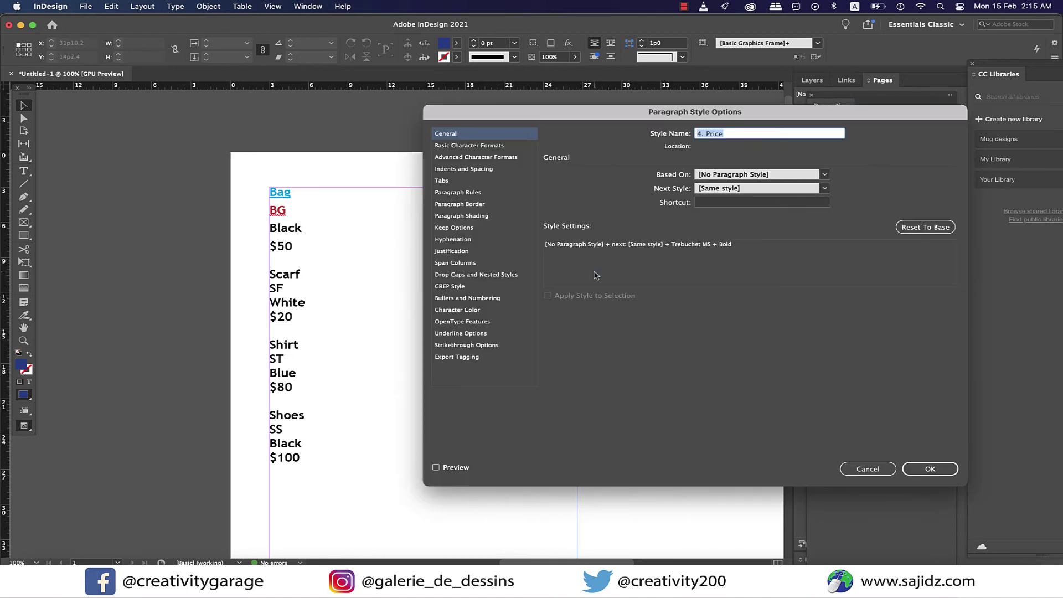
pyautogui.click(825, 190)
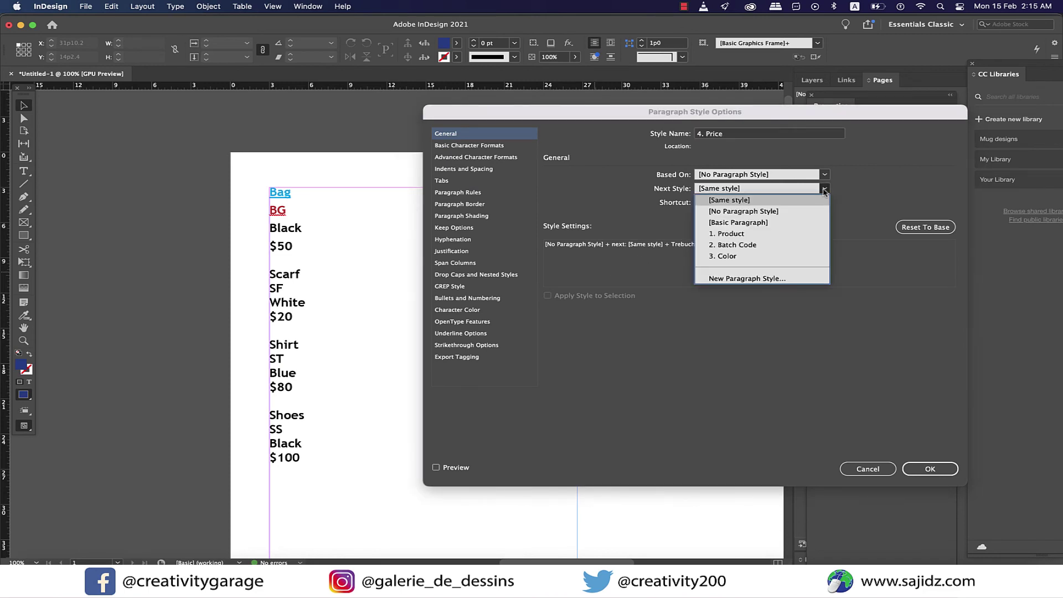
pyautogui.click(767, 234)
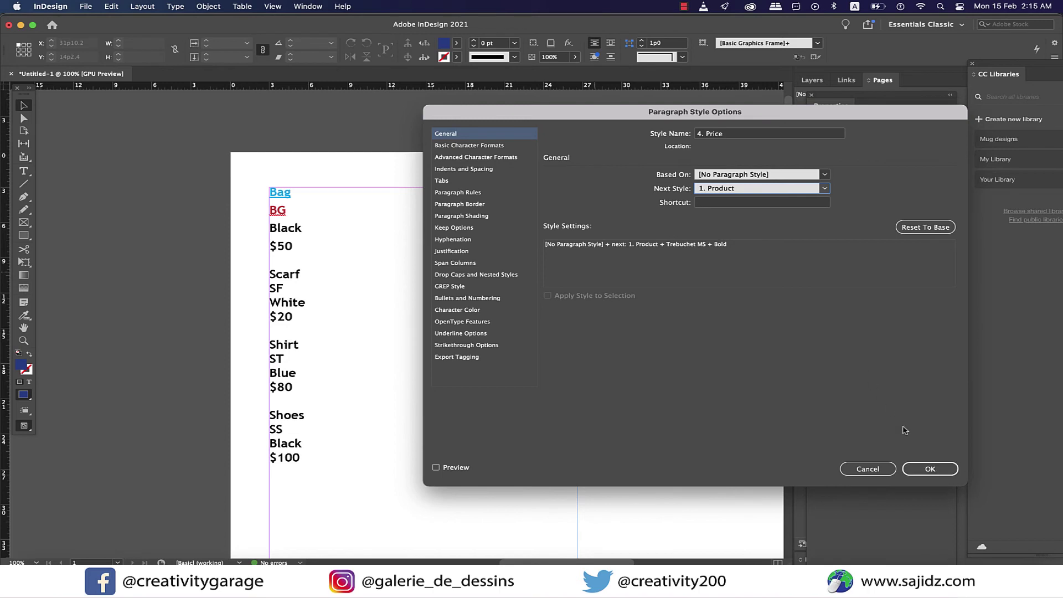
pyautogui.click(933, 470)
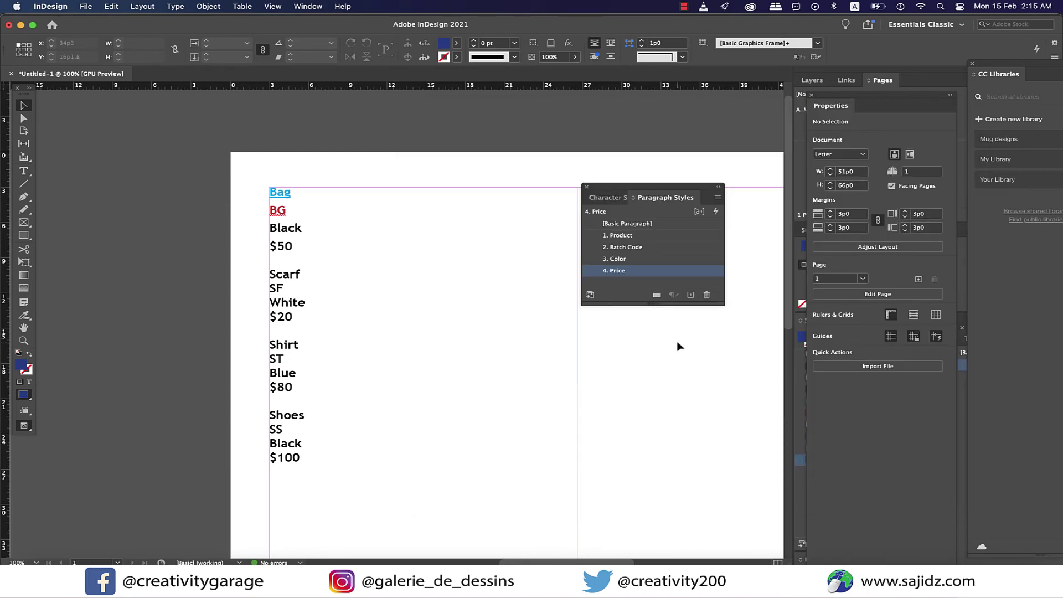
# Select the product list frame and apply "1. Product" then Next Style to the whole list.
pyautogui.click(494, 298)
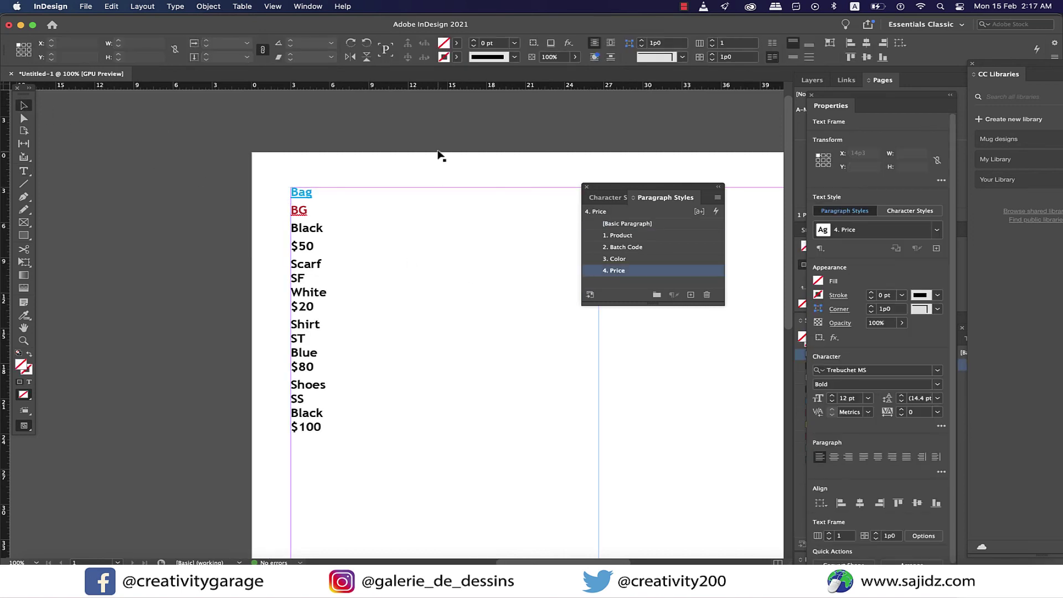
pyautogui.click(435, 166)
pyautogui.click(427, 193)
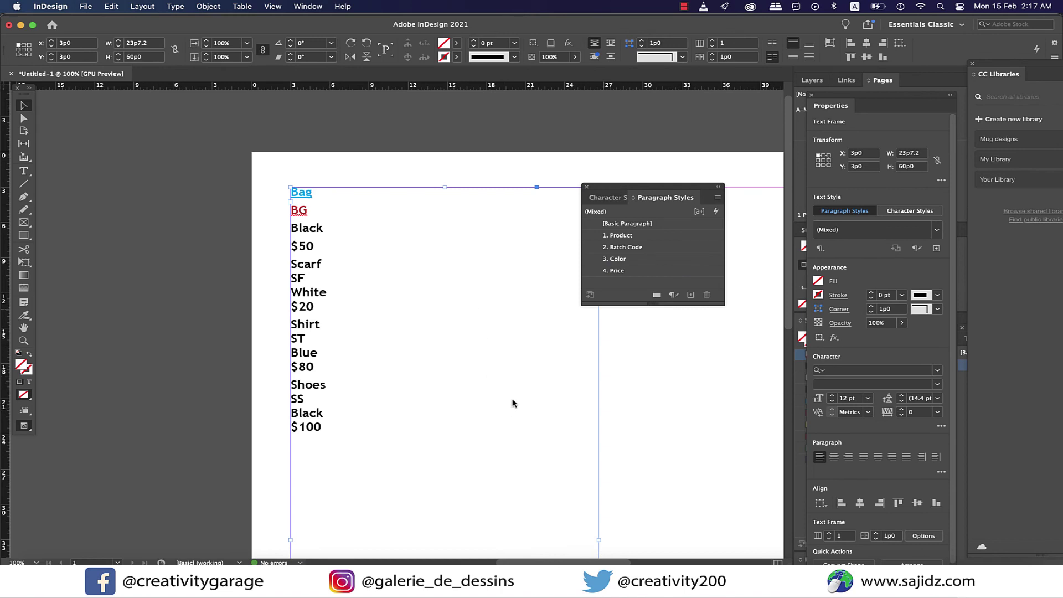
pyautogui.rightClick(660, 238)
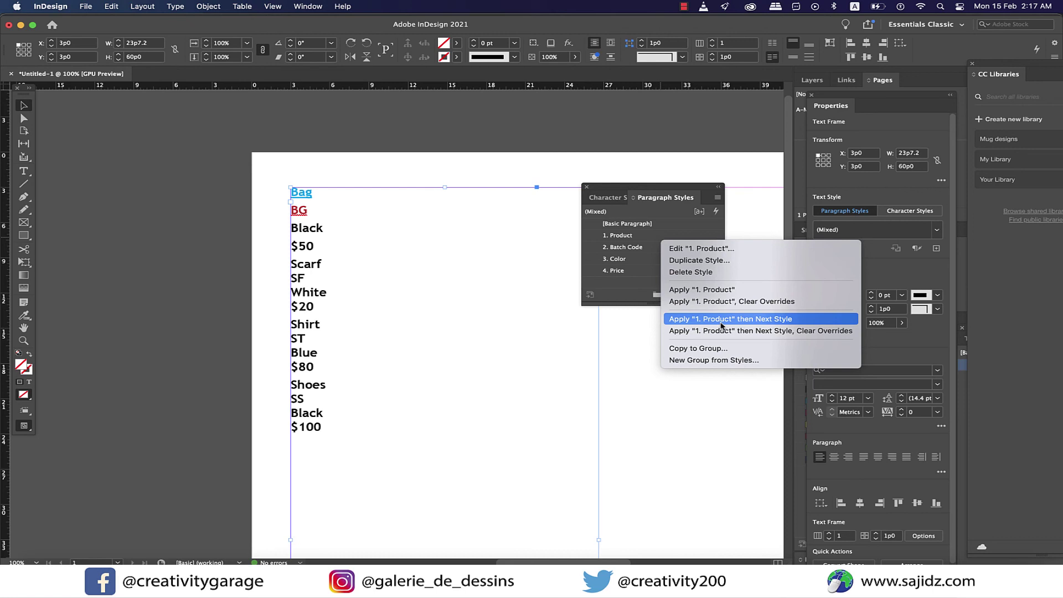
pyautogui.click(756, 325)
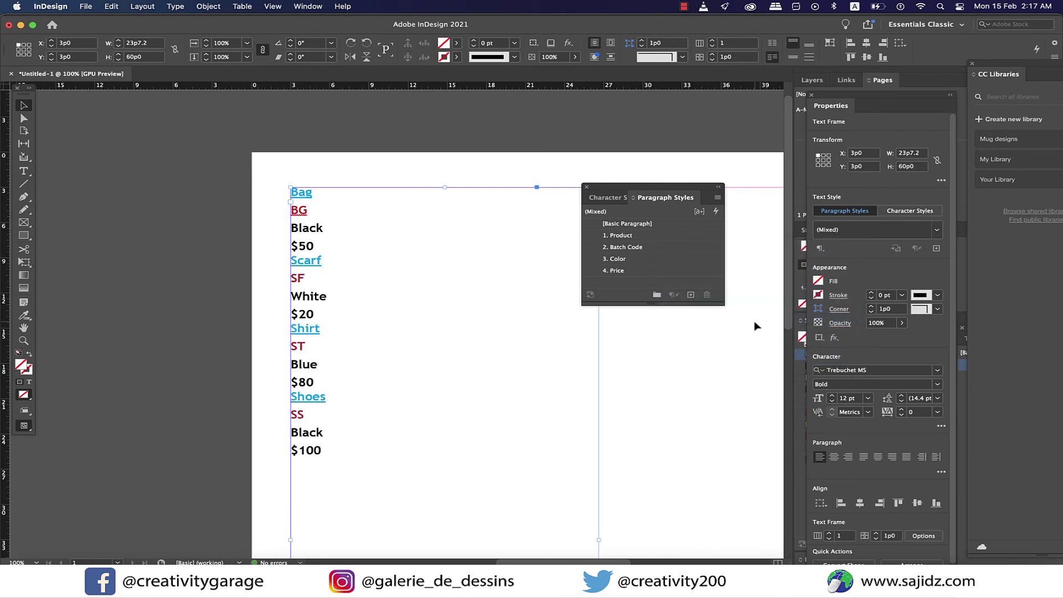
# Add a new entry below $100 with Jeans, JS, Blue and $150 on separate lines.
pyautogui.scroll(-3, 326, 288)
pyautogui.doubleClick(341, 339)
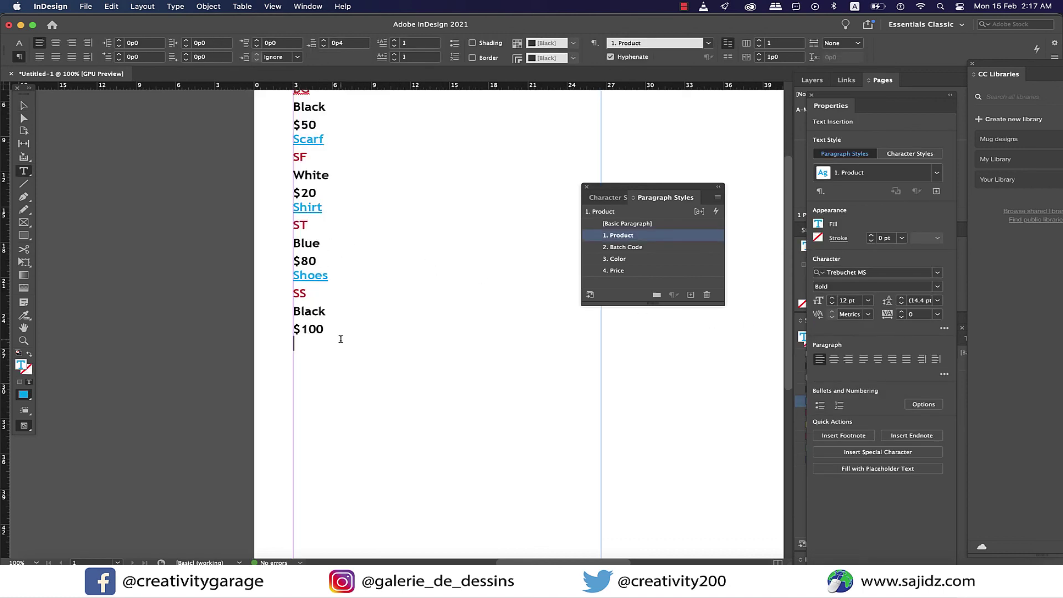
pyautogui.write('Jeans')
pyautogui.press('Return')
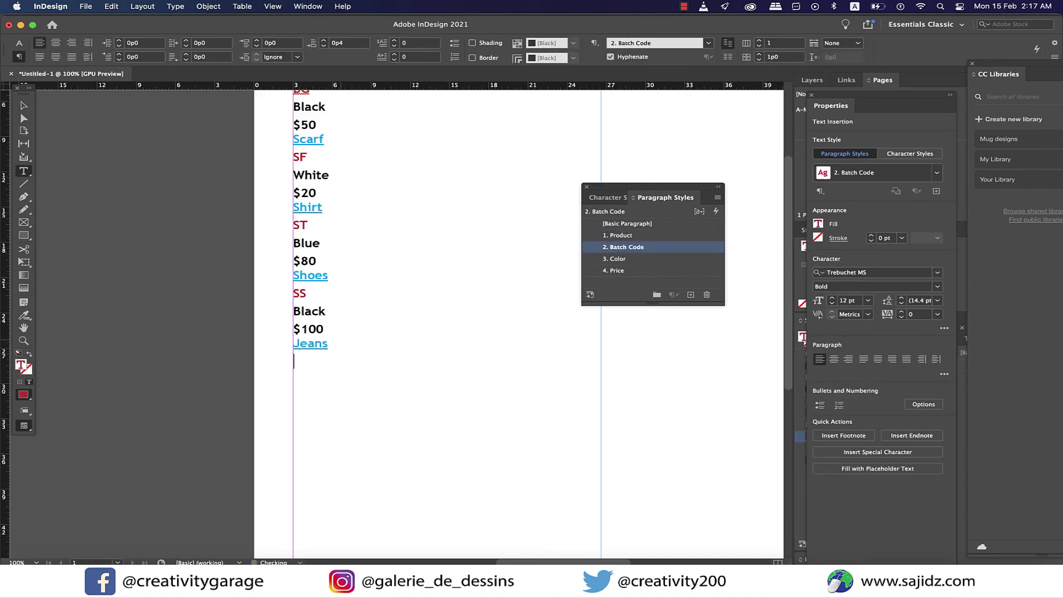
pyautogui.write('JS')
pyautogui.press('Return')
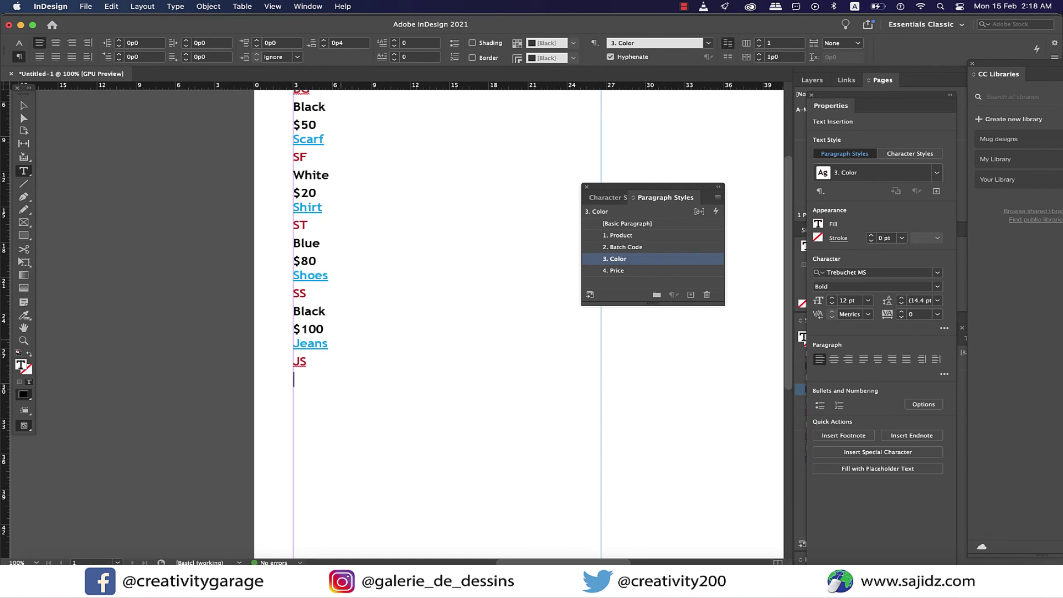
pyautogui.write('Blue')
pyautogui.press('Return')
pyautogui.write('$150')
pyautogui.scroll(1, 338, 388)
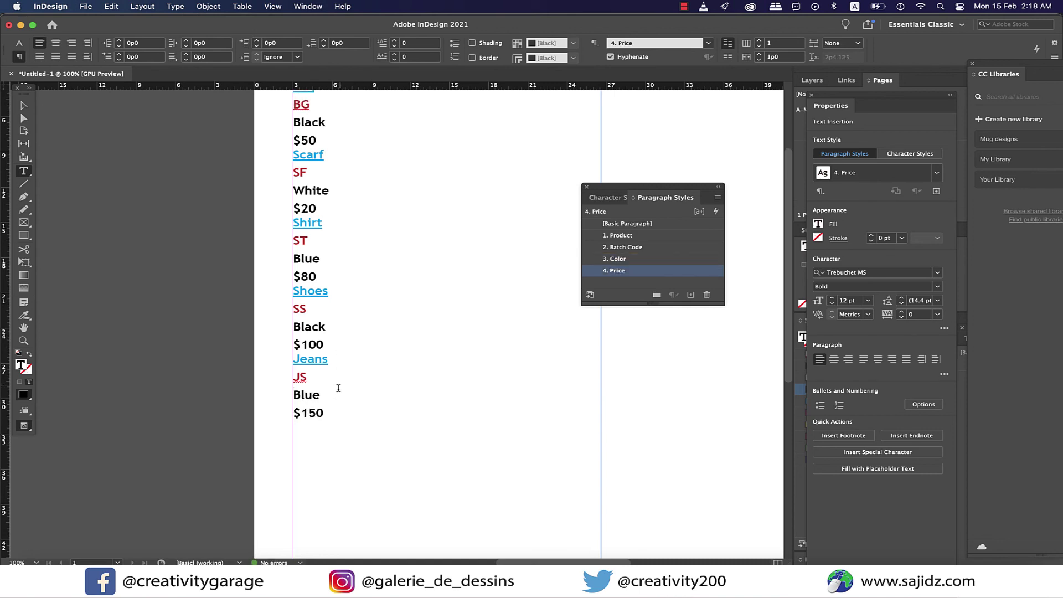